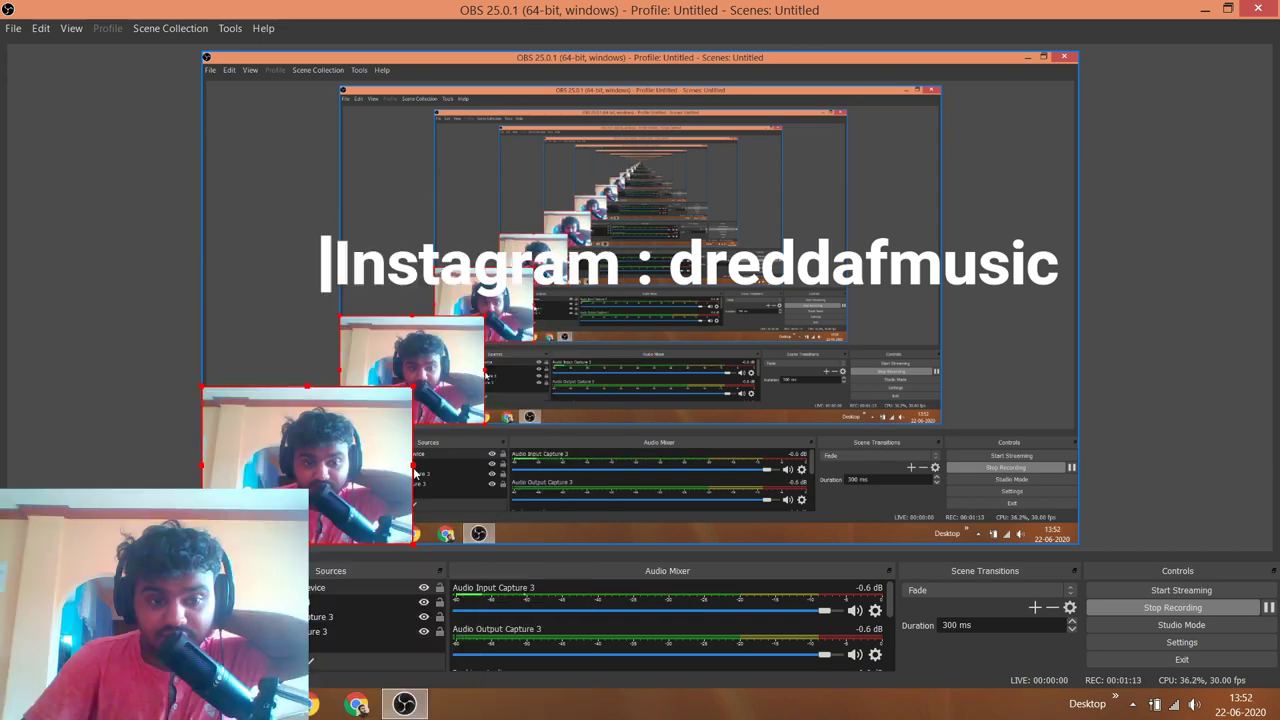
# - Switch to FL Studio and play the song from just before bar 41, where the Track 9 consolidated clip begins
pyautogui.click(405, 704)
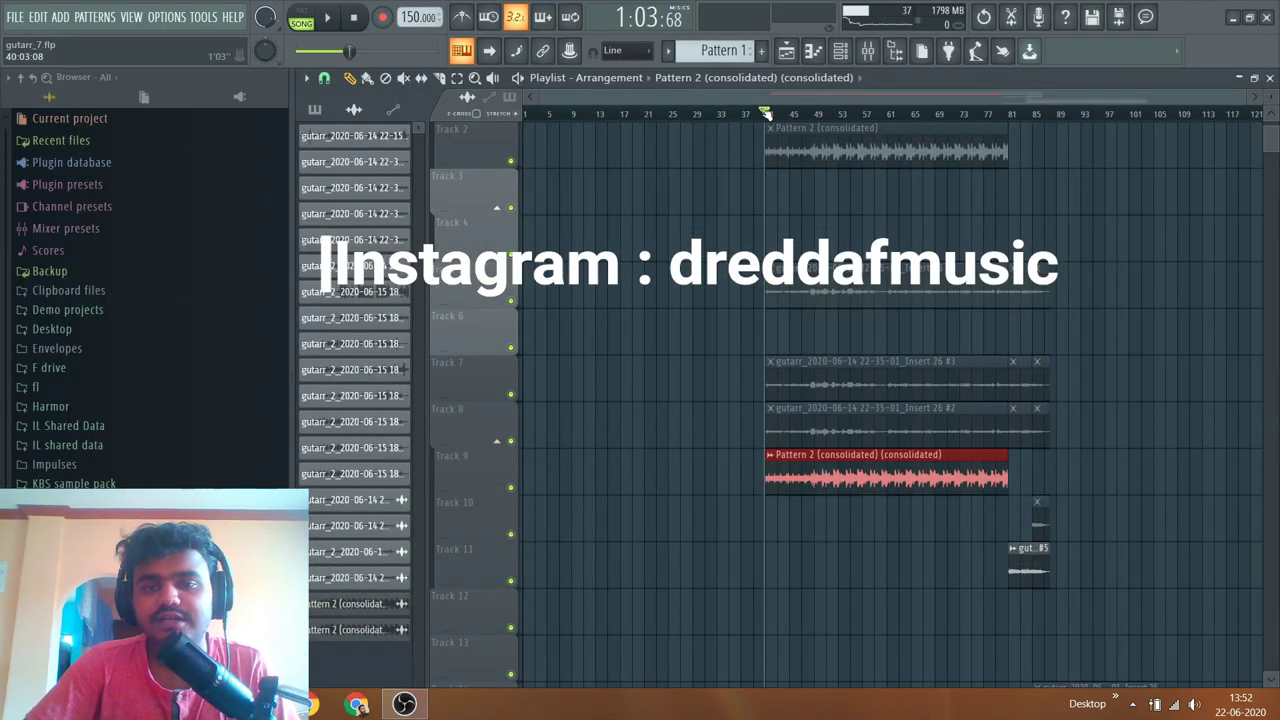
pyautogui.scroll(3, 777, 117)
pyautogui.scroll(-2, 777, 117)
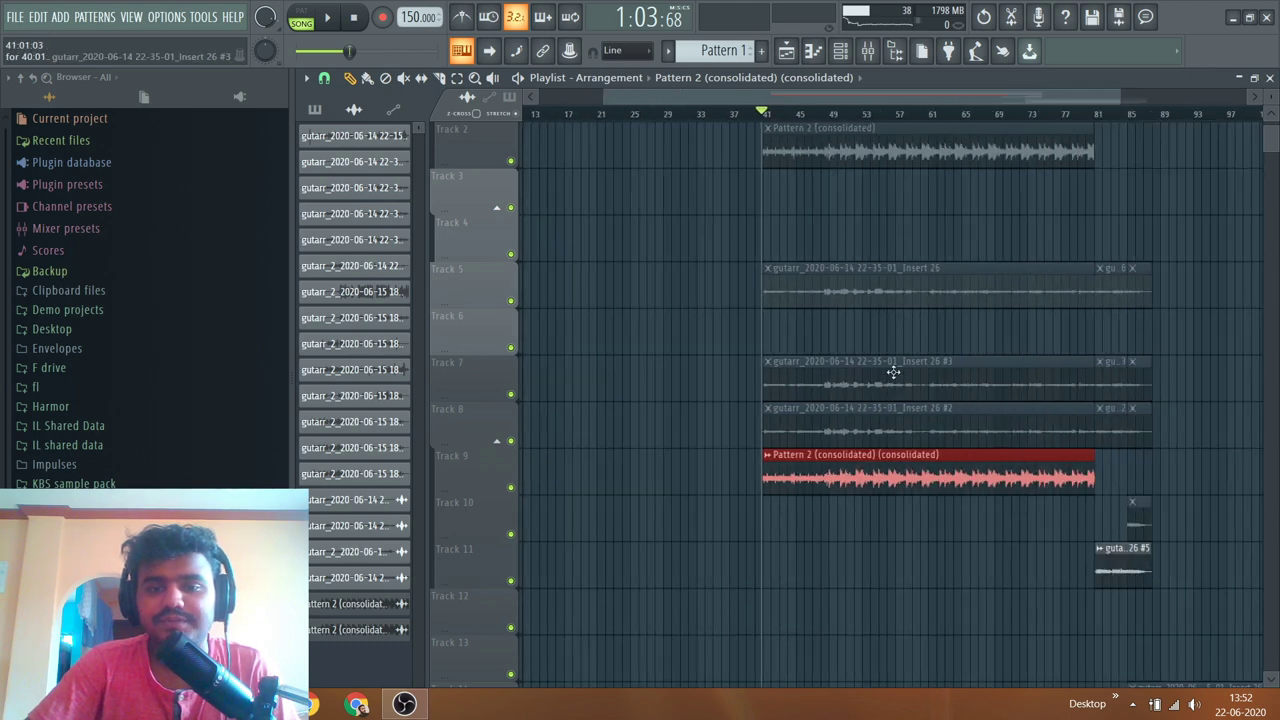
pyautogui.scroll(-2, 932, 412)
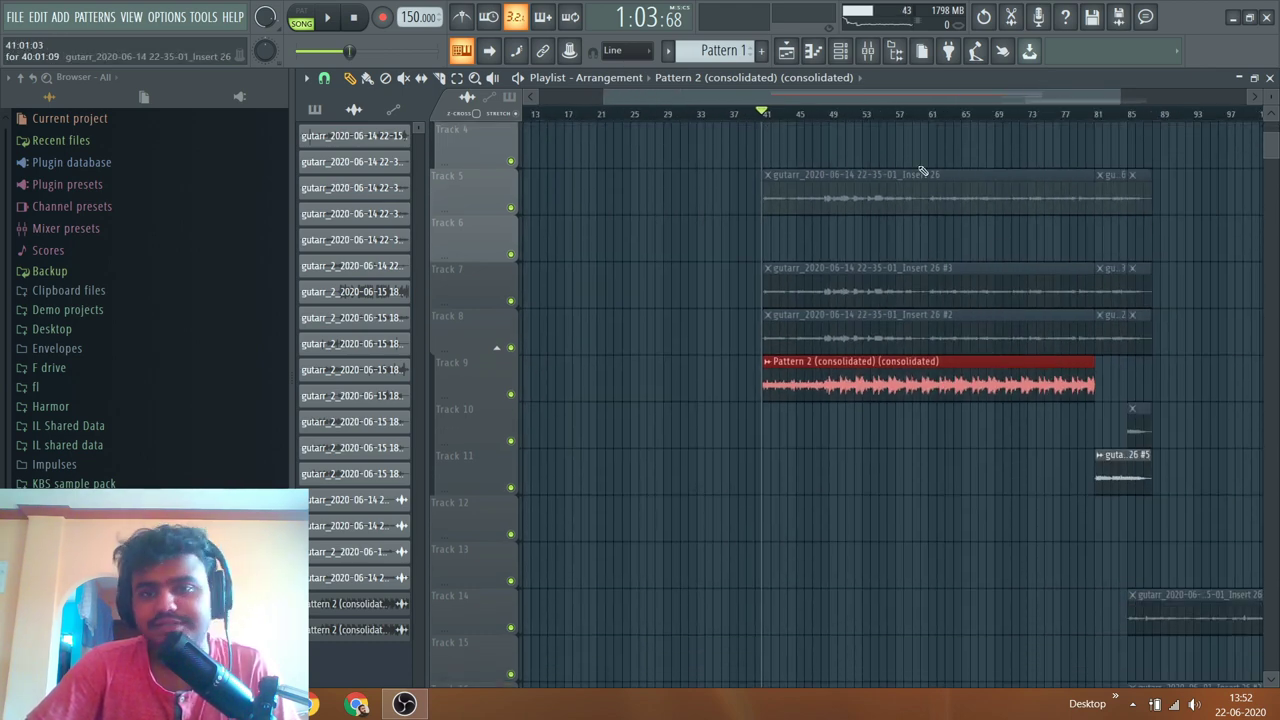
pyautogui.hscroll(1, 928, 94)
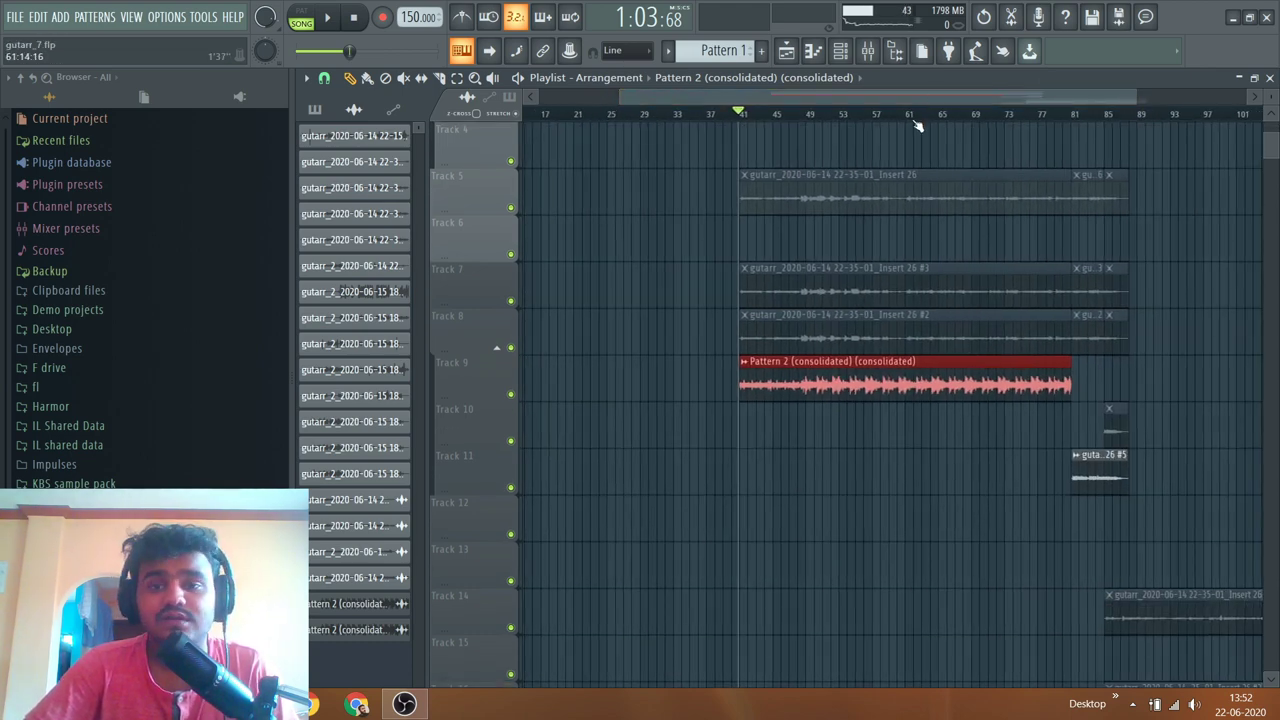
pyautogui.click(742, 120)
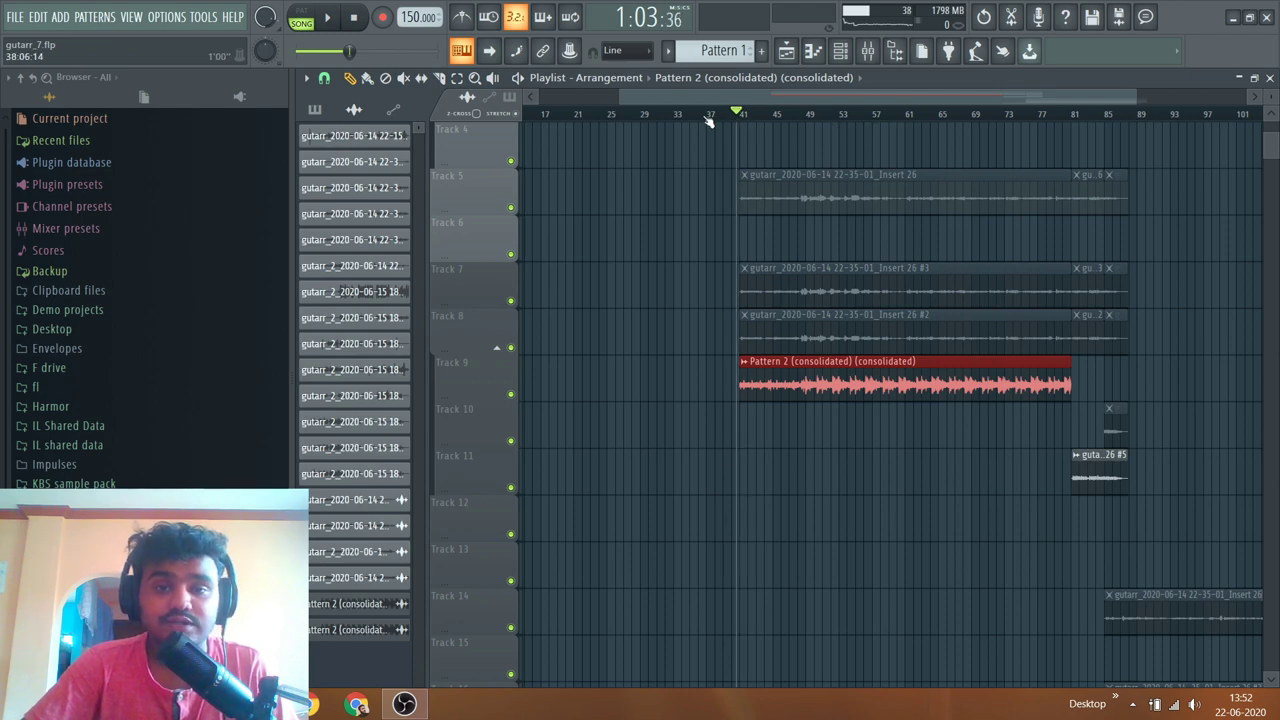
pyautogui.click(333, 26)
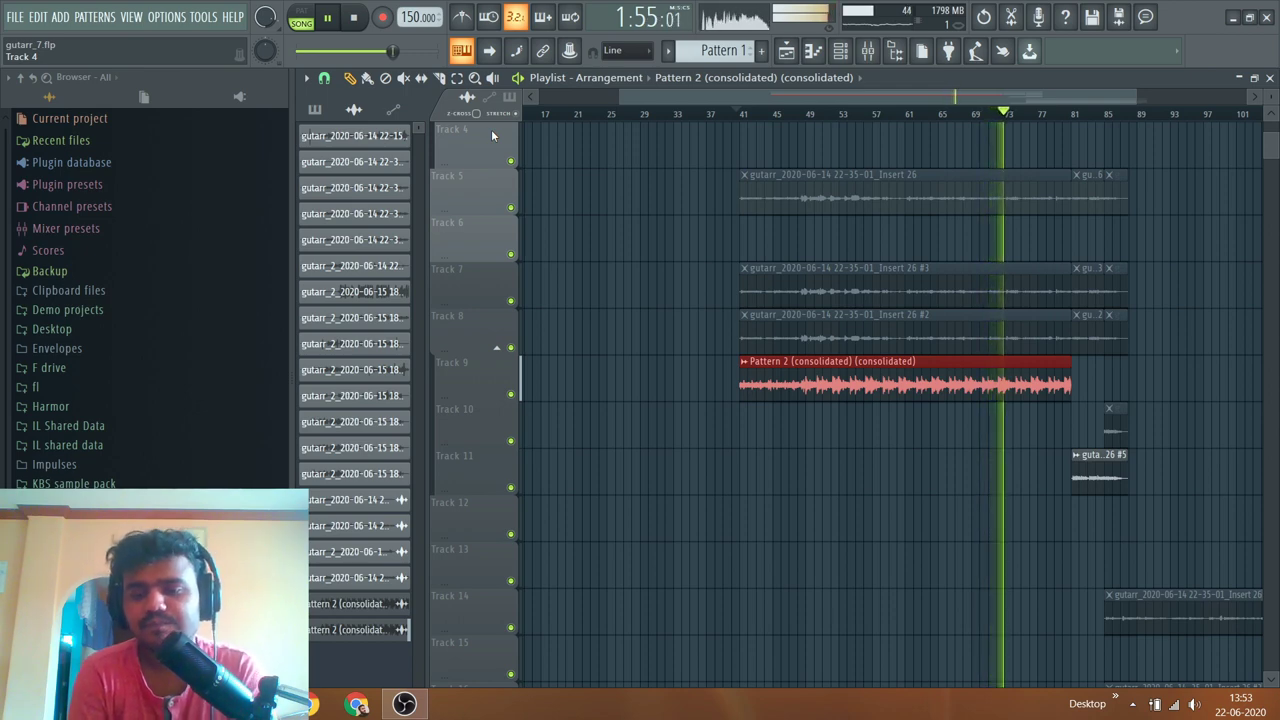
# - Look over the clips on the lower playlist tracks during playback and stop the song
pyautogui.scroll(-3, 1191, 321)
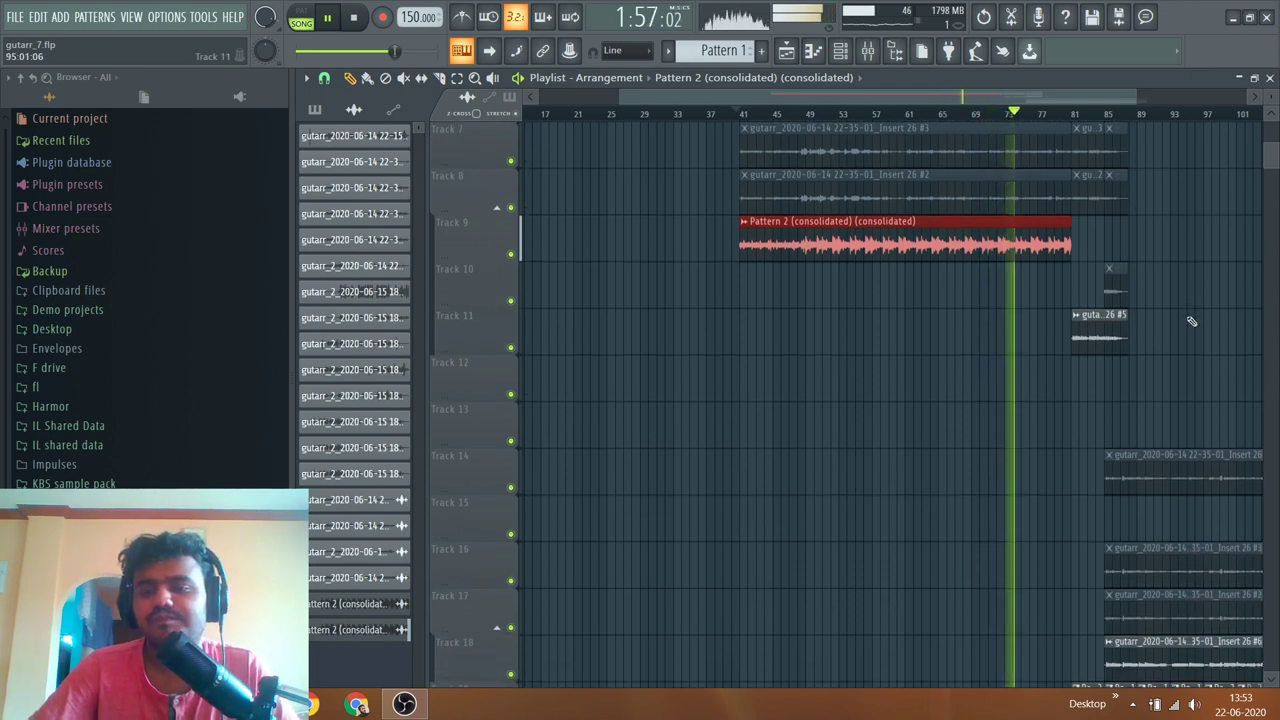
pyautogui.scroll(-2, 1191, 321)
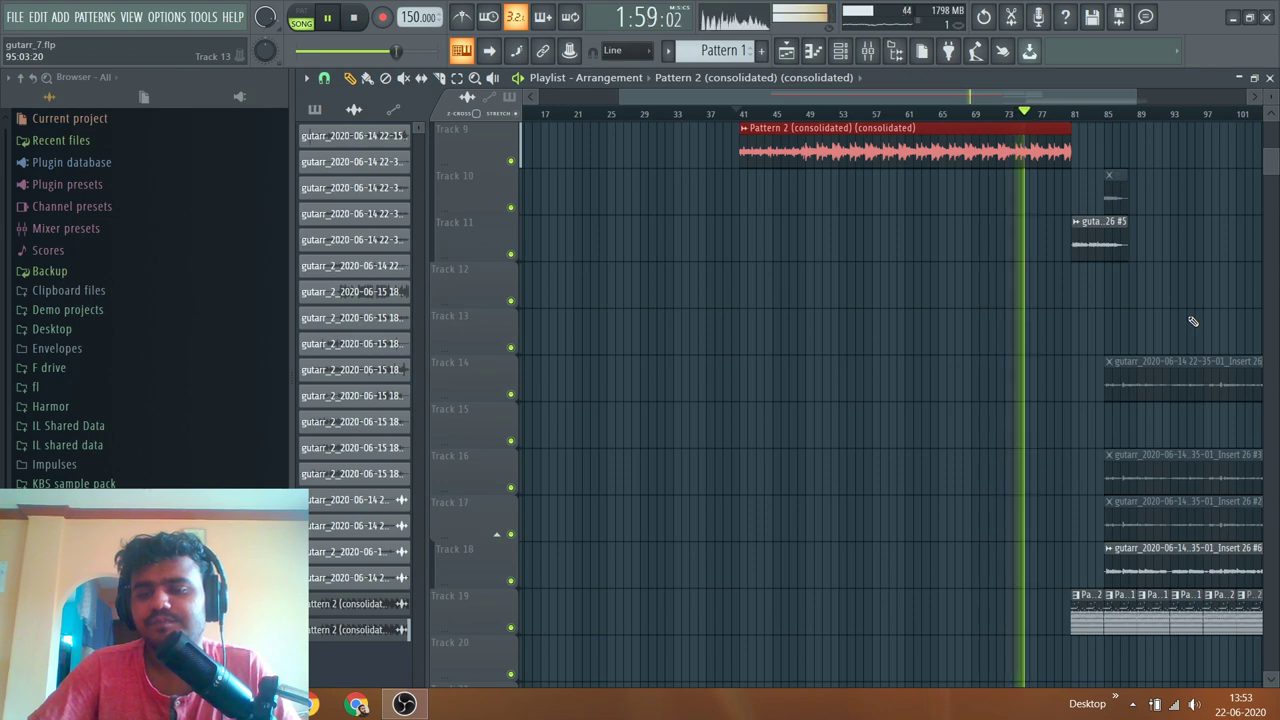
pyautogui.scroll(-2, 1194, 194)
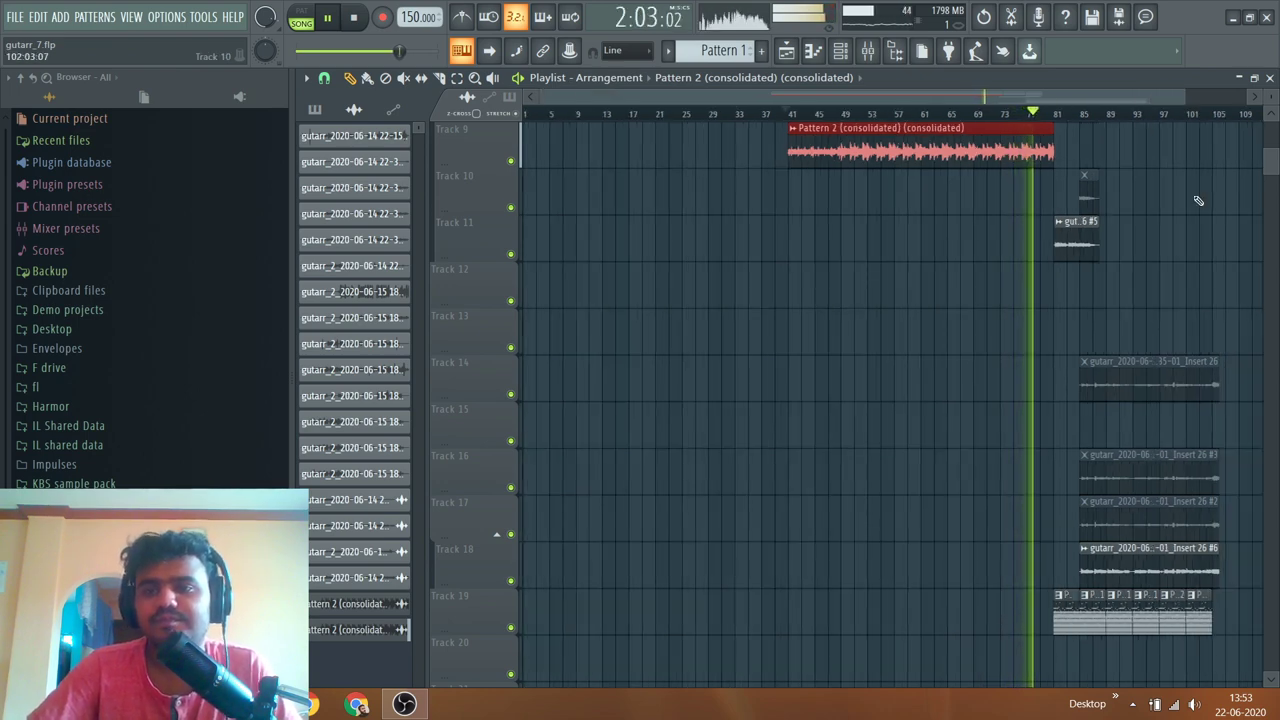
pyautogui.scroll(2, 1198, 201)
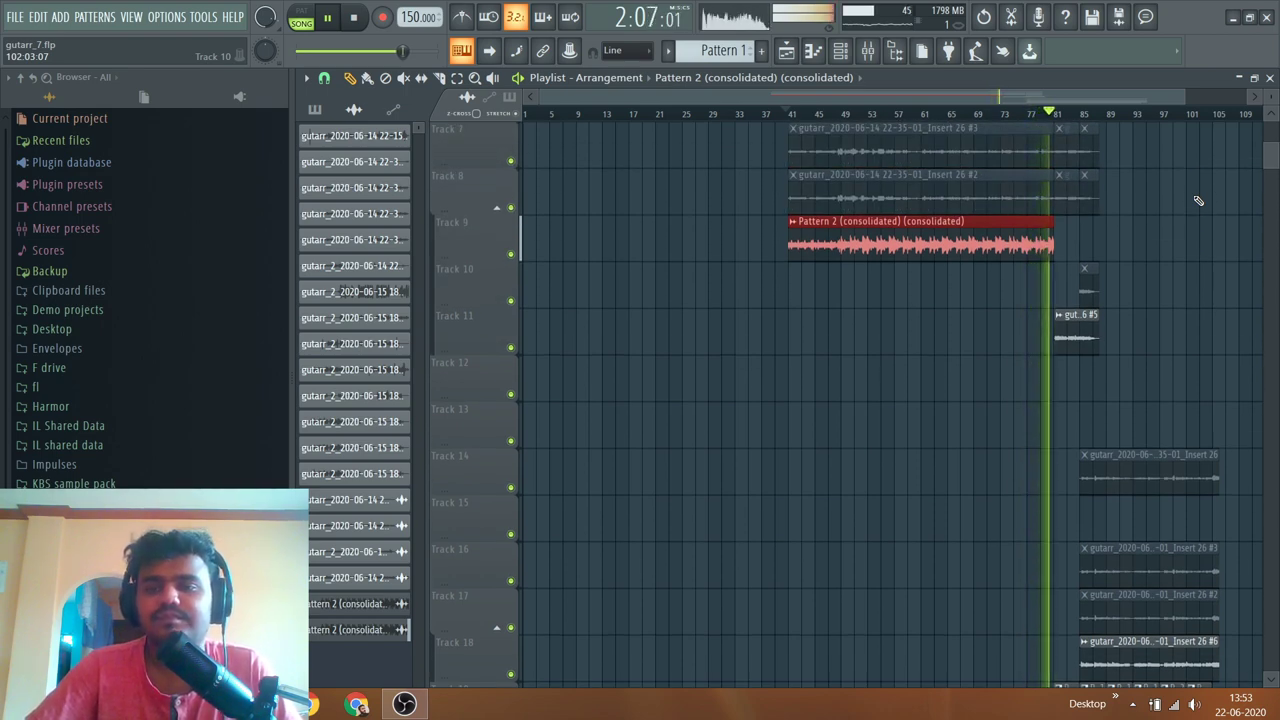
pyautogui.press('space')
pyautogui.scroll(3, 888, 366)
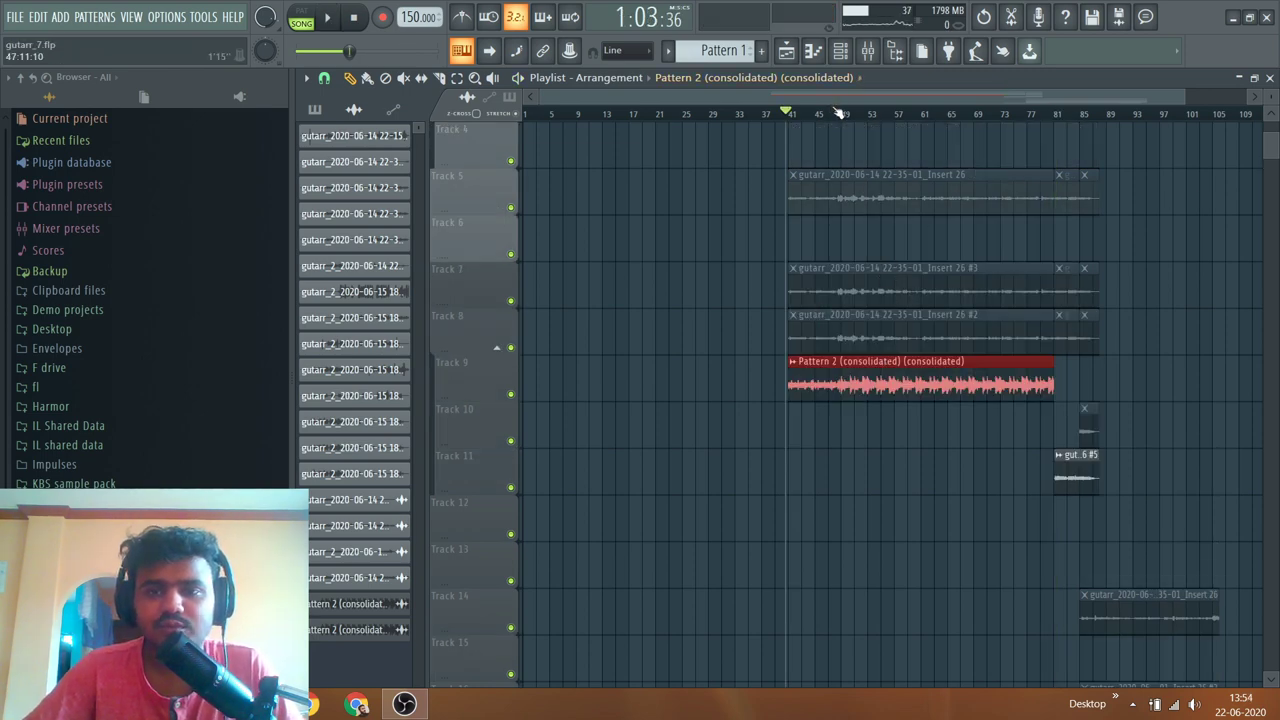
# - Solo Track 2 and listen to its consolidated clip from about bar 46, stopping playback after a short preview
pyautogui.scroll(2, 838, 113)
pyautogui.scroll(3, 735, 207)
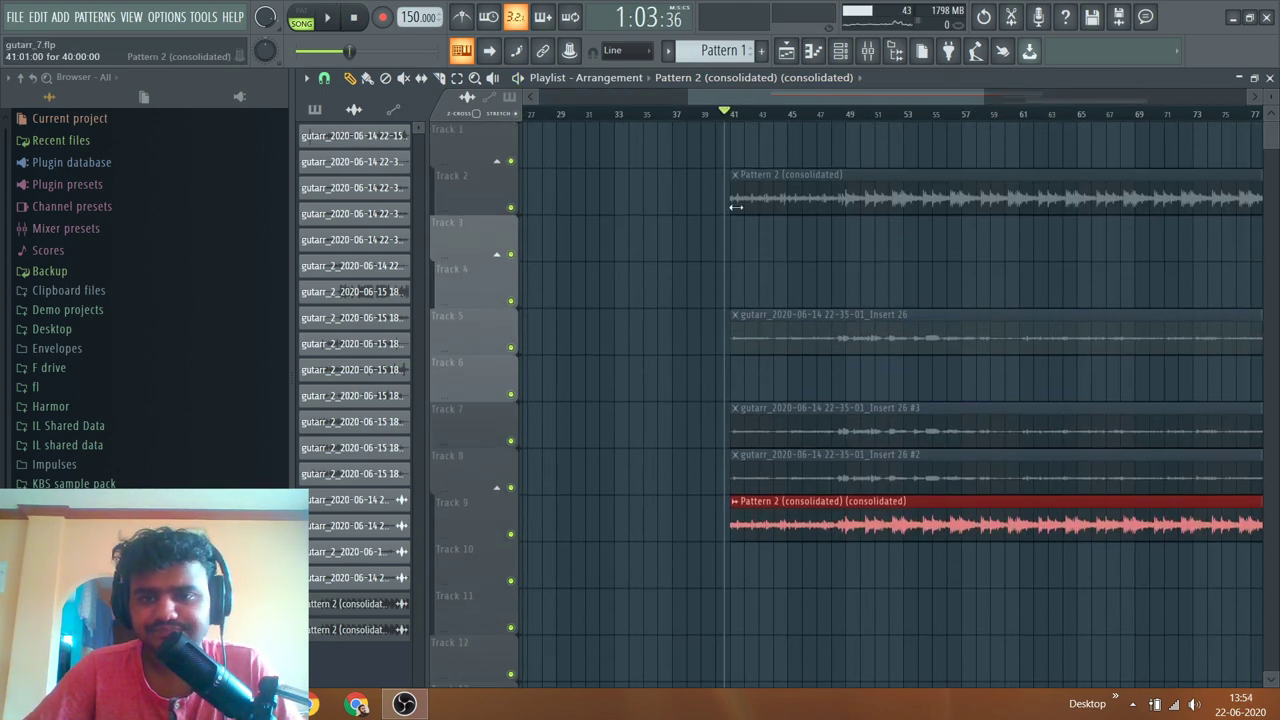
pyautogui.rightClick(511, 208)
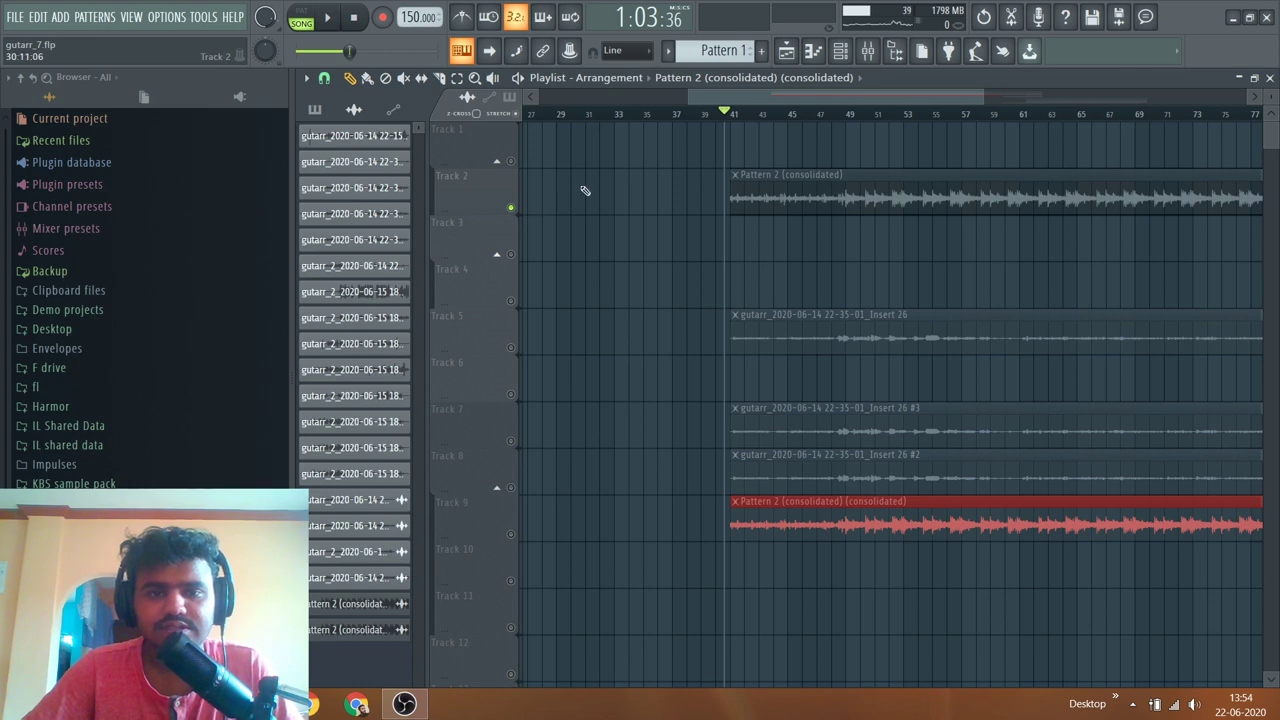
pyautogui.press('space')
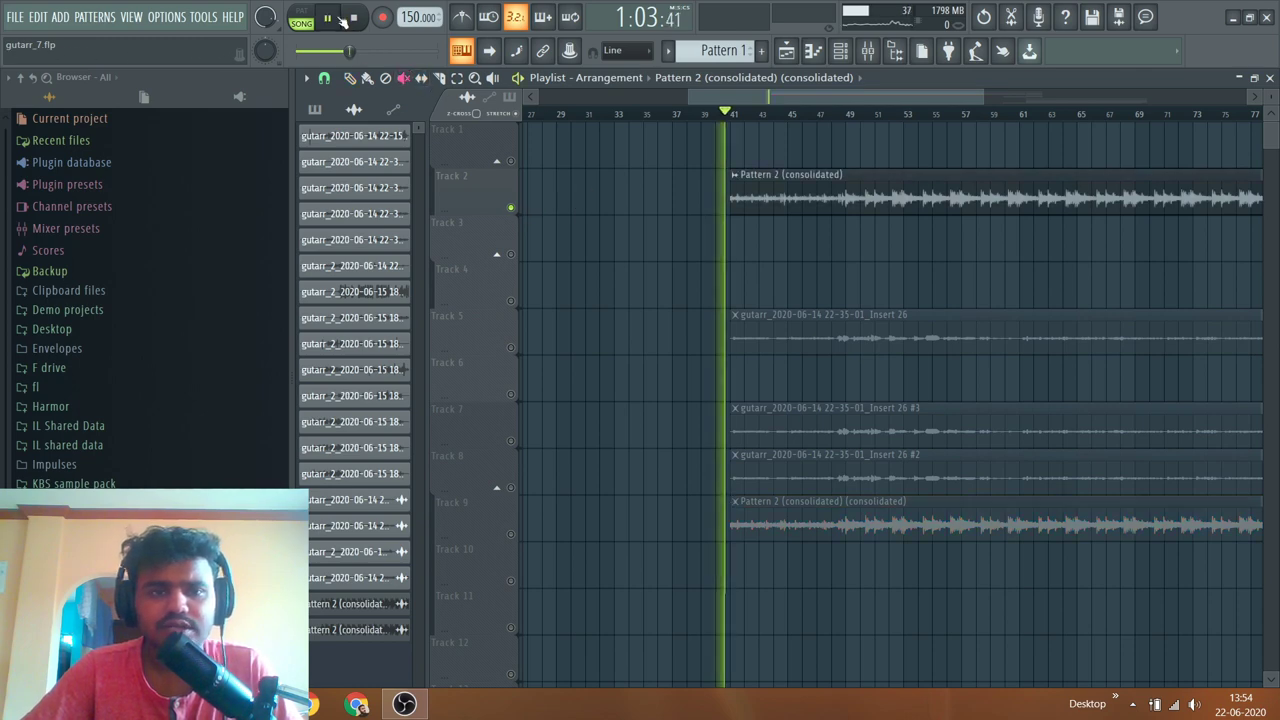
pyautogui.scroll(-1, 812, 113)
pyautogui.scroll(-3, 812, 113)
pyautogui.click(787, 114)
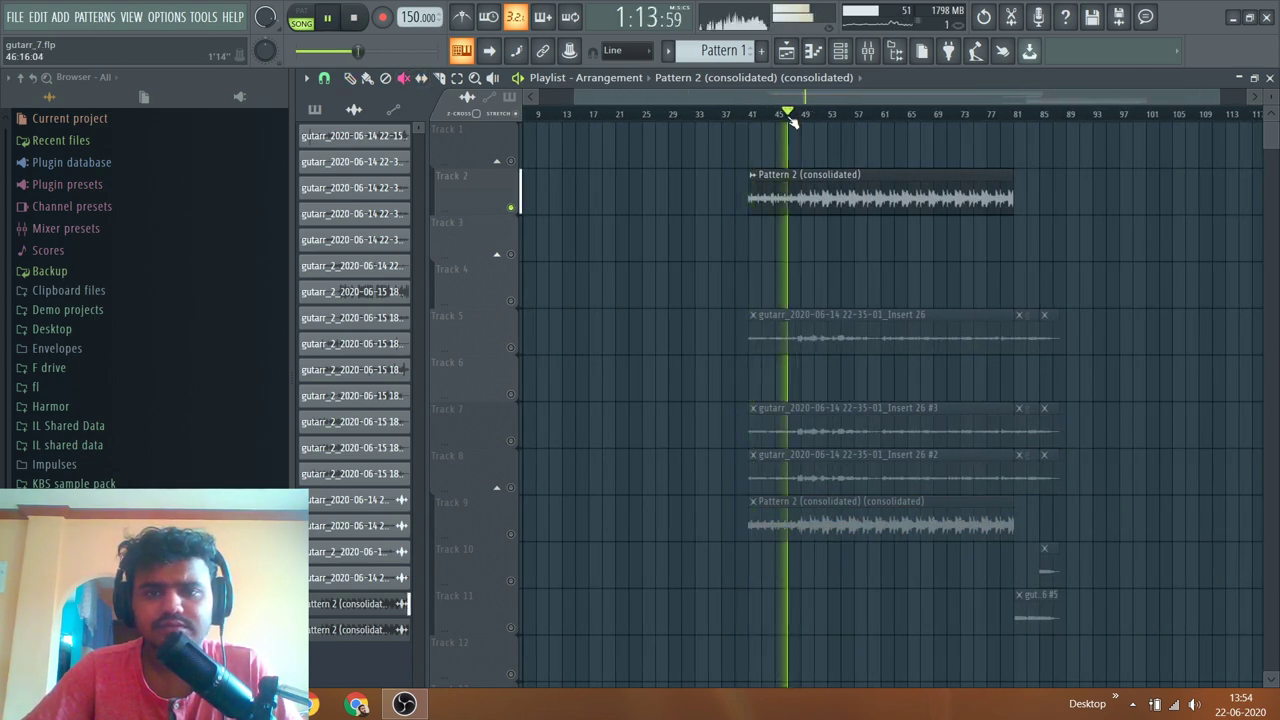
pyautogui.click(352, 18)
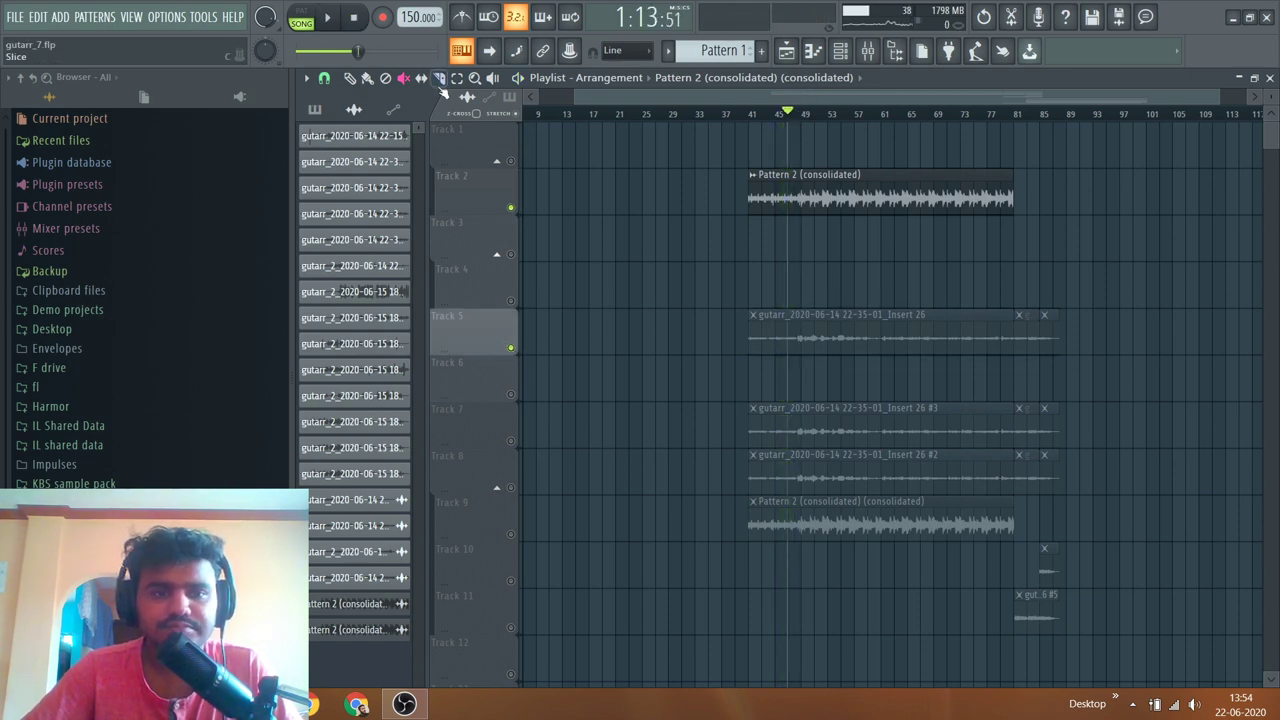
# - Unmute Tracks 5, 7 and 8 alongside Track 2 in the playlist
pyautogui.click(809, 347)
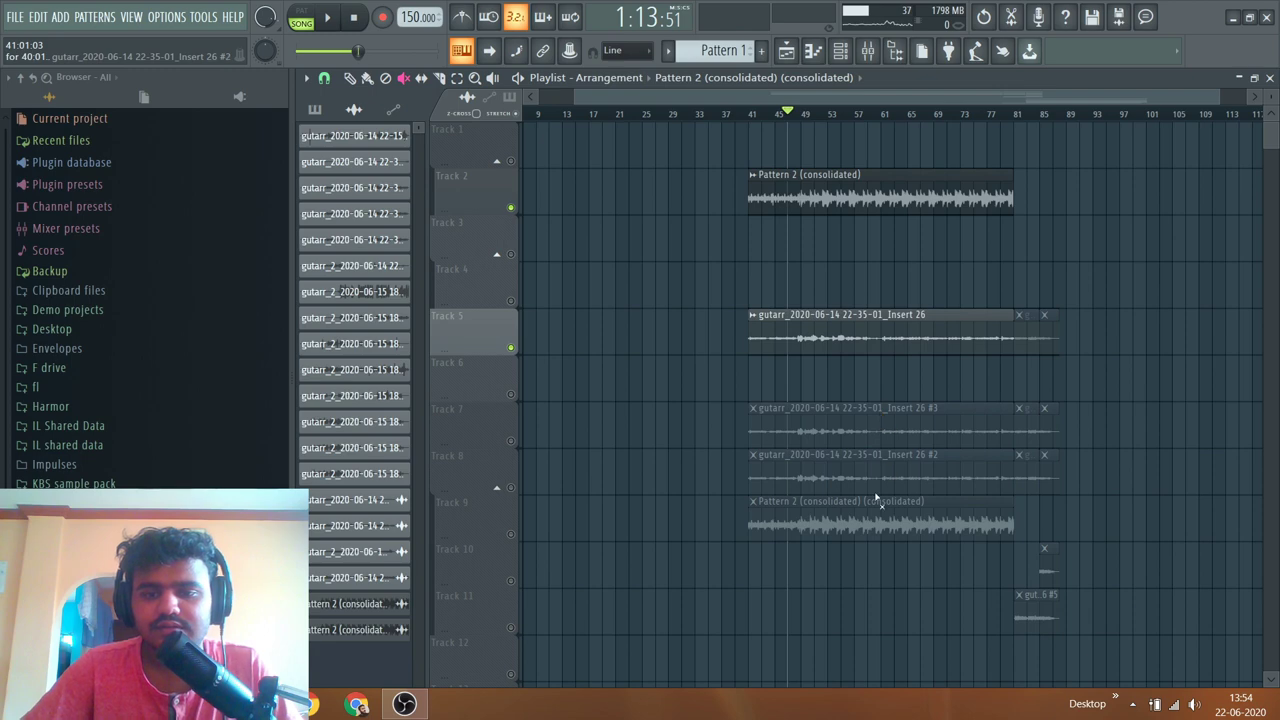
pyautogui.click(510, 440)
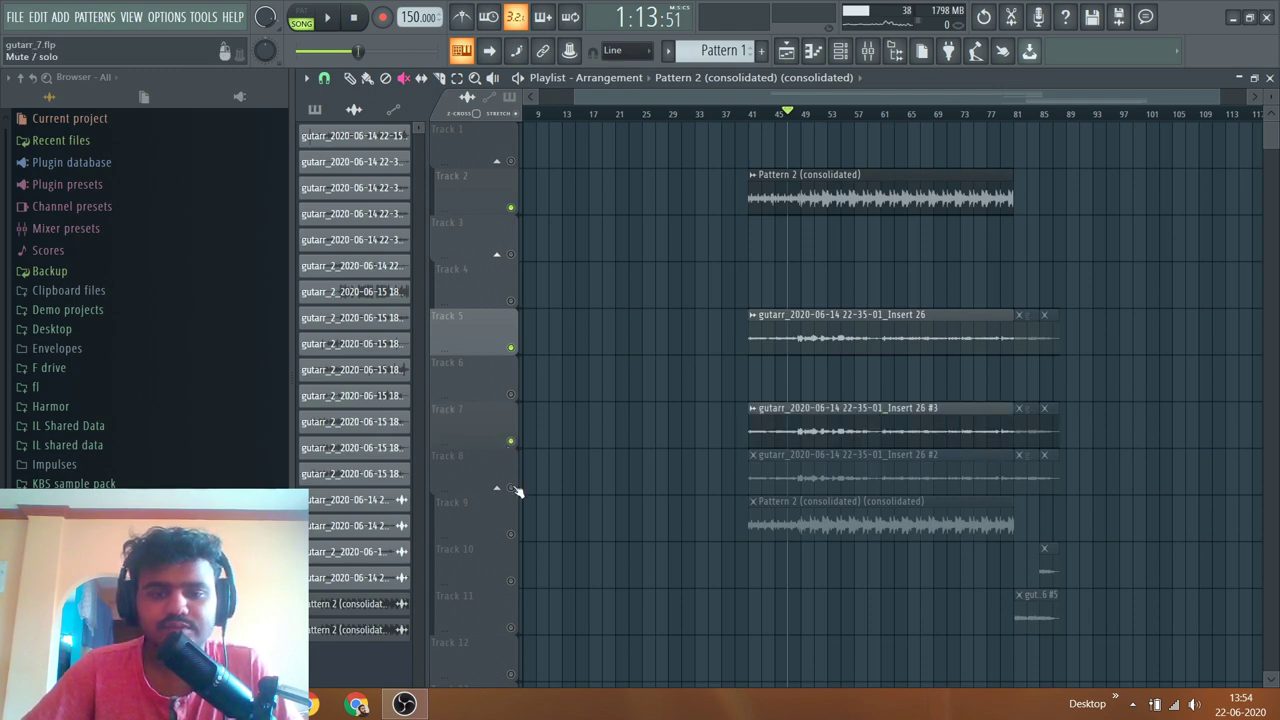
pyautogui.click(510, 487)
pyautogui.click(832, 482)
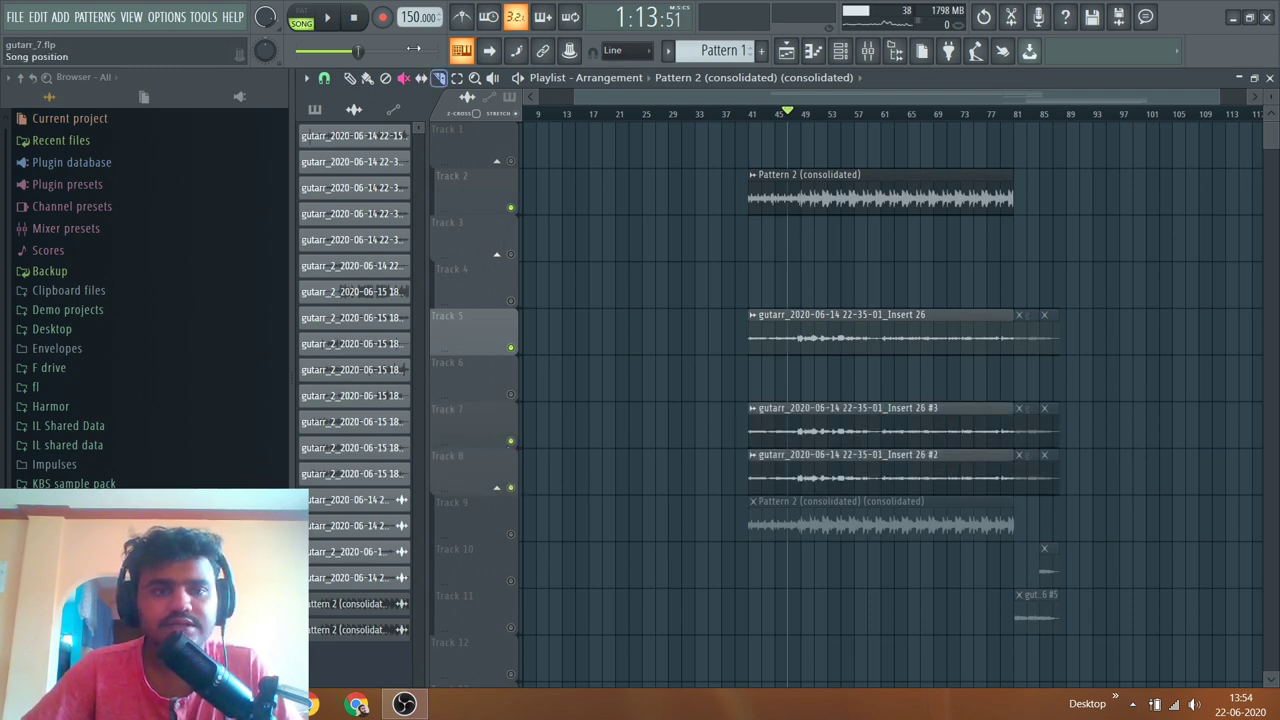
# - Solo Track 5 and listen to its recording from around bar 47, stopping playback at the end of the preview
pyautogui.rightClick(510, 347)
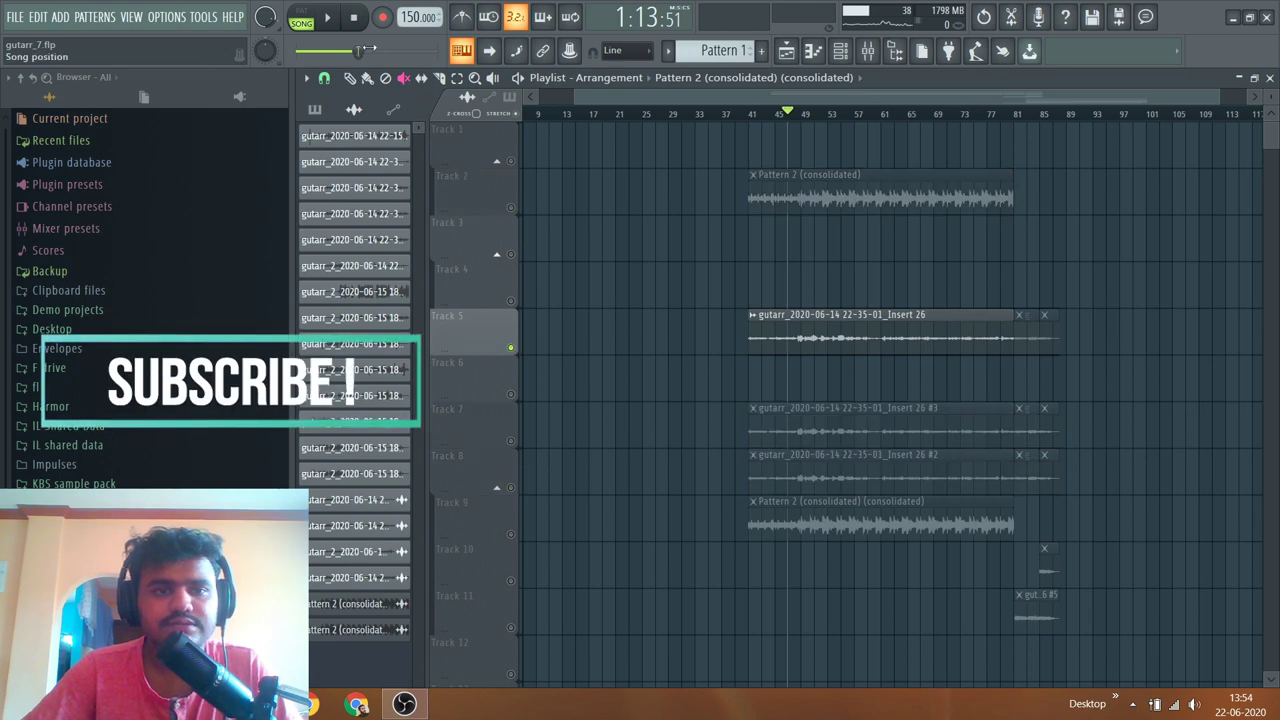
pyautogui.click(303, 18)
pyautogui.click(325, 18)
pyautogui.click(757, 113)
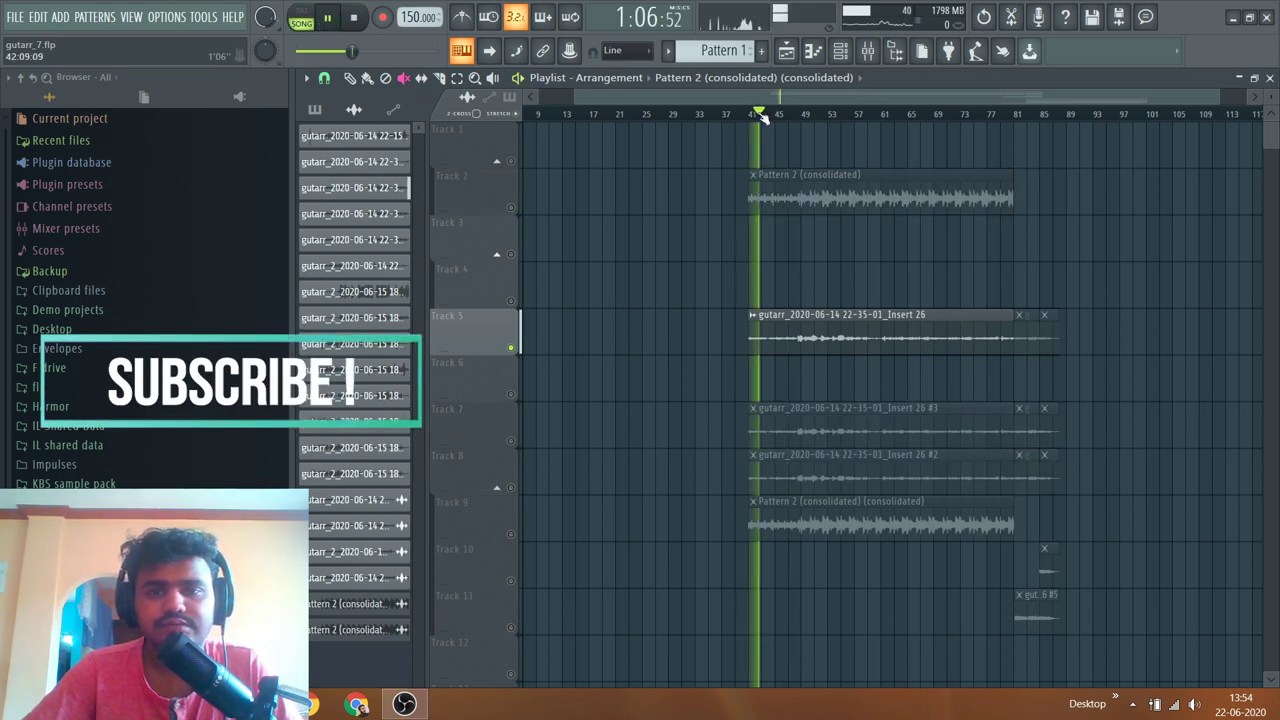
pyautogui.click(795, 115)
pyautogui.scroll(-1, 801, 115)
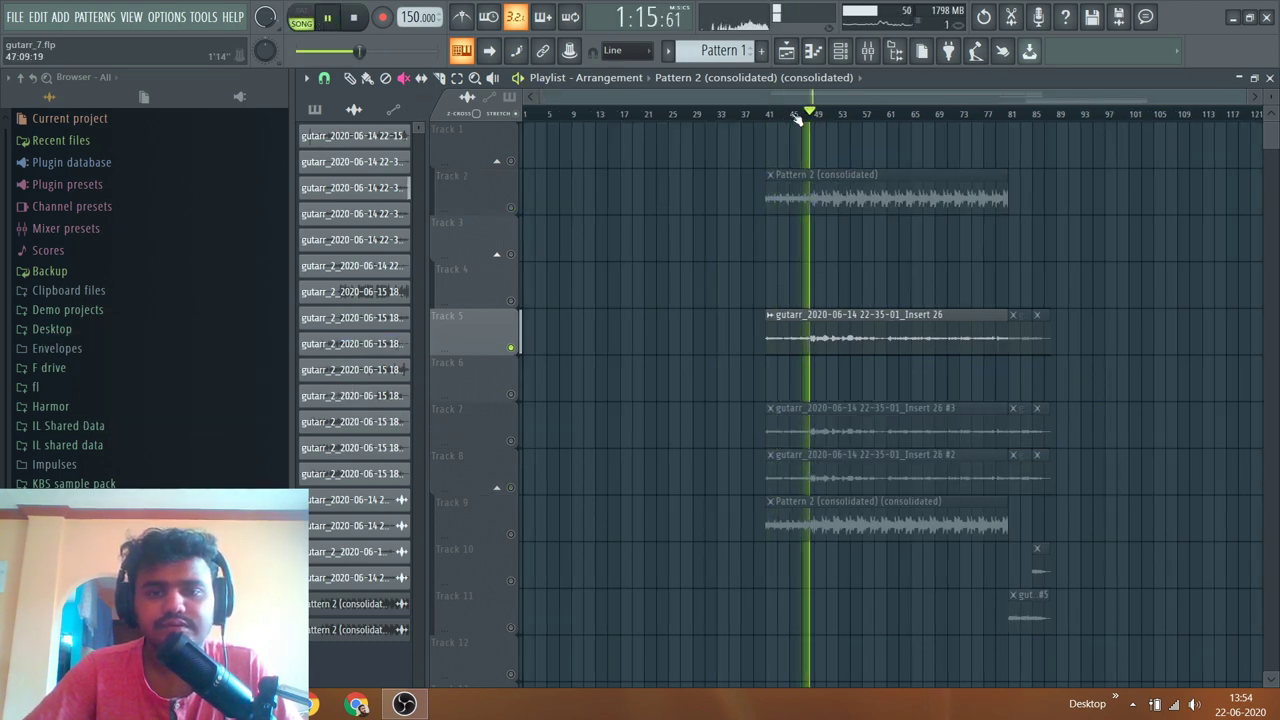
pyautogui.scroll(-1, 860, 185)
pyautogui.scroll(3, 825, 115)
pyautogui.scroll(3, 828, 120)
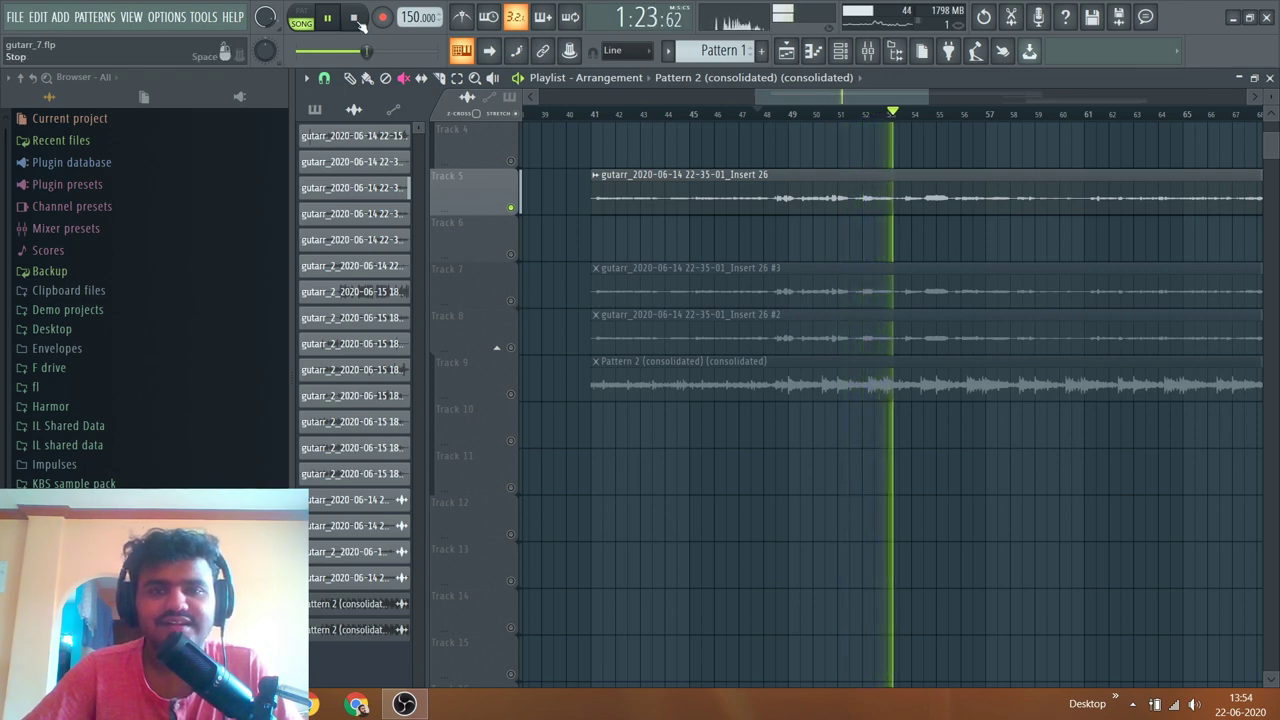
pyautogui.press('space')
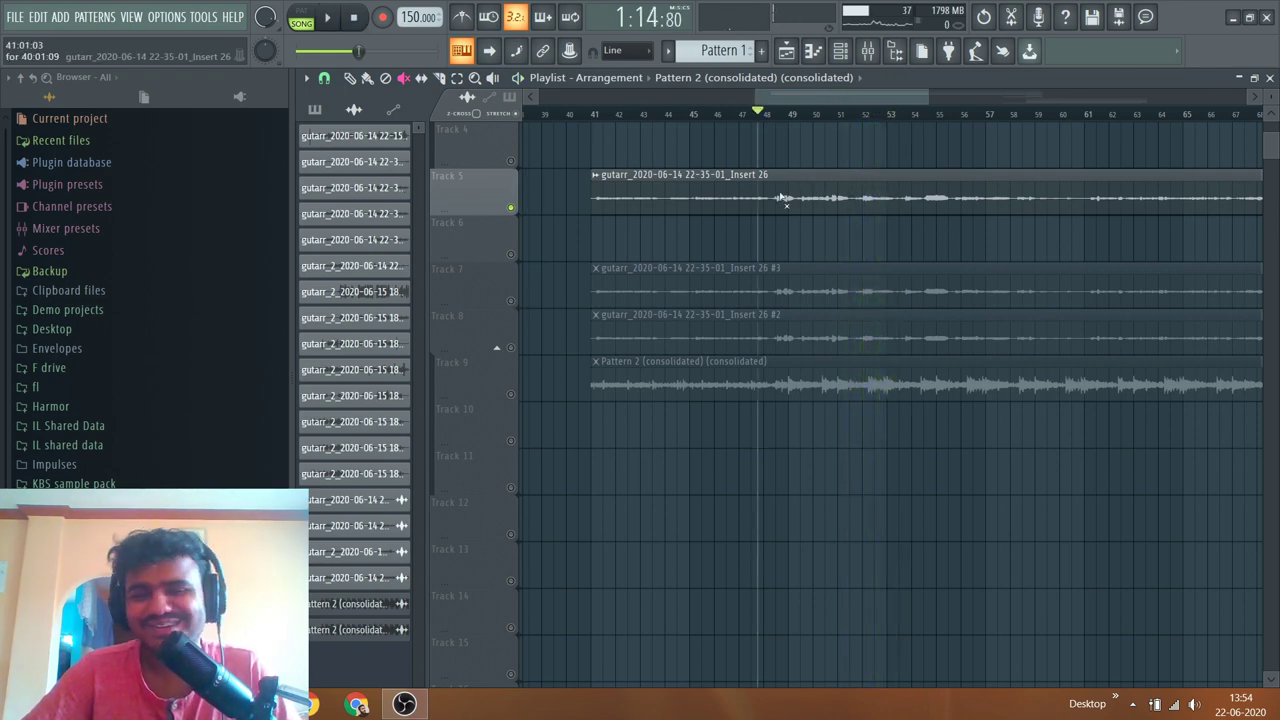
# - Try unmuting Tracks 7 and 8 while playback is stopped, and restore the solo on Track 5
pyautogui.click(510, 300)
pyautogui.click(510, 347)
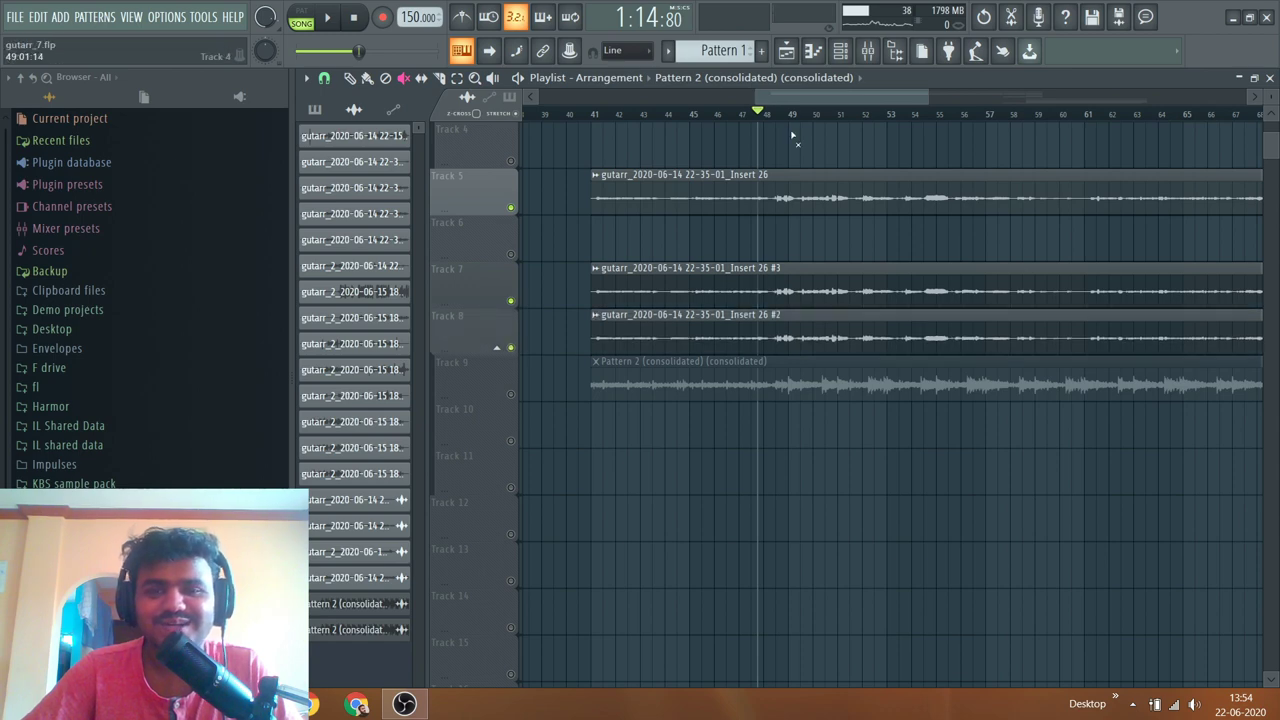
pyautogui.click(857, 58)
pyautogui.click(872, 57)
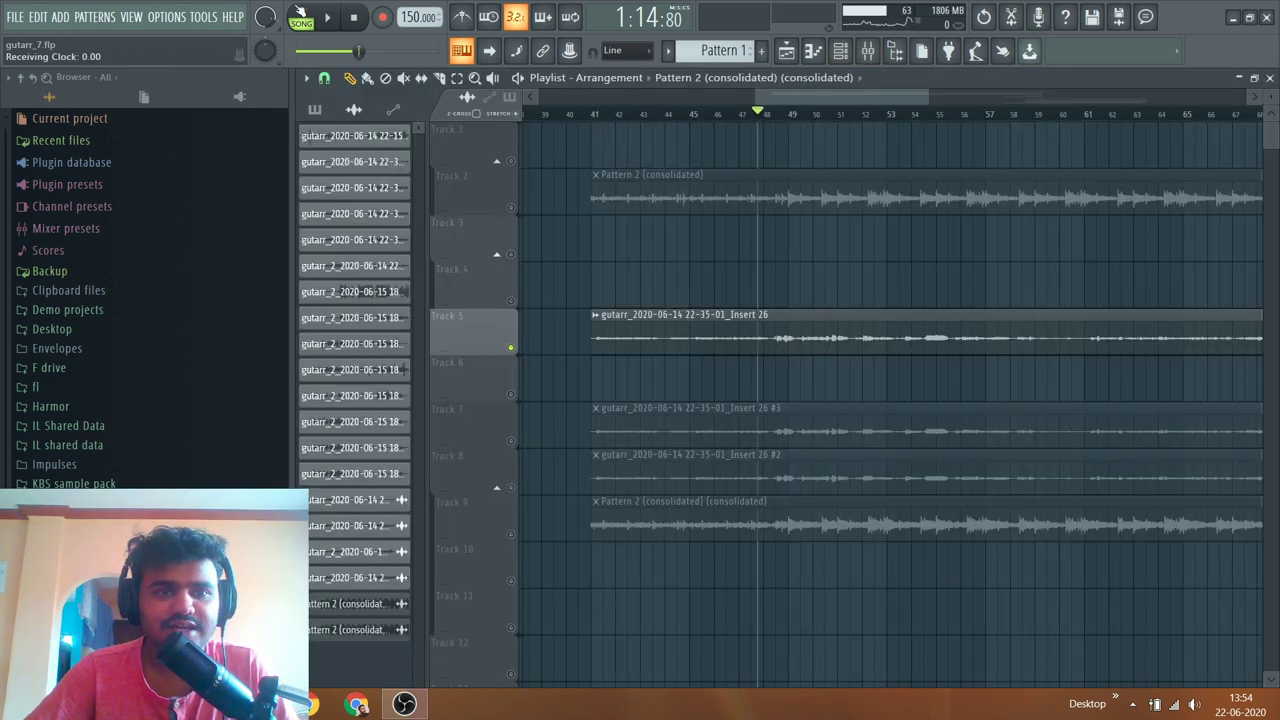
# - Play the soloed Track 5 and add Tracks 7 and 8 to it during playback
pyautogui.press('space')
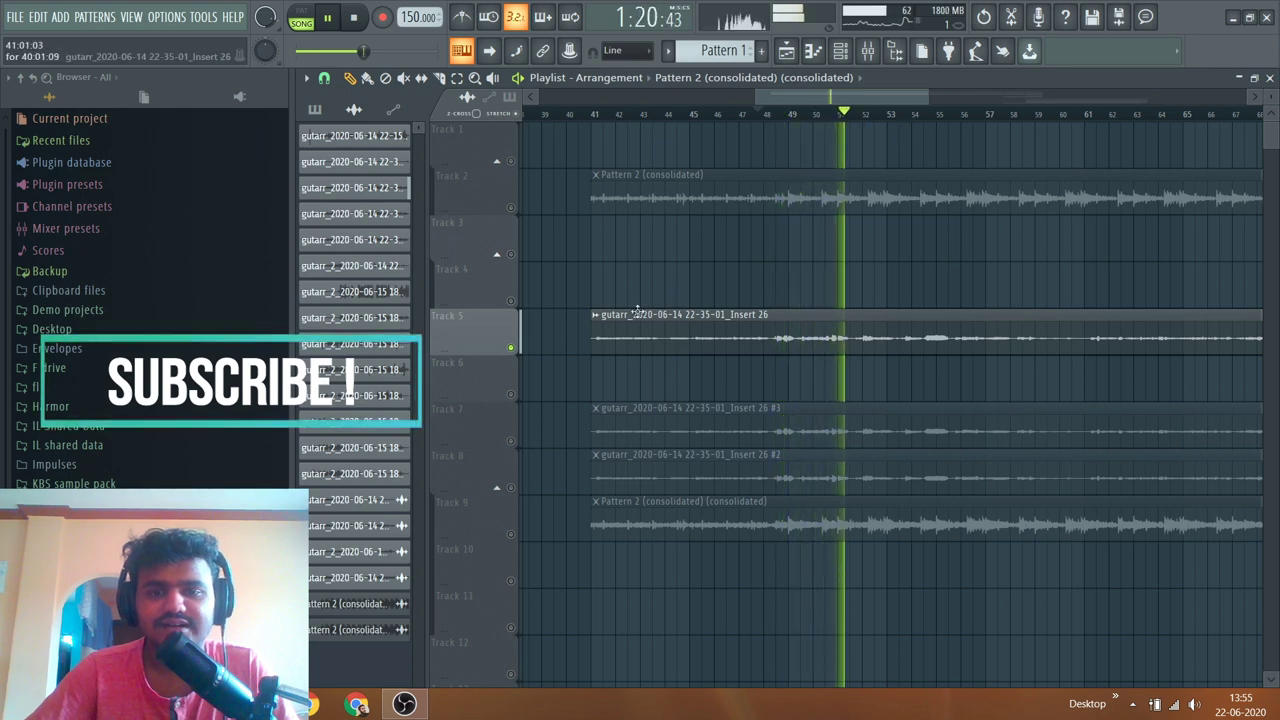
pyautogui.click(510, 441)
pyautogui.click(511, 487)
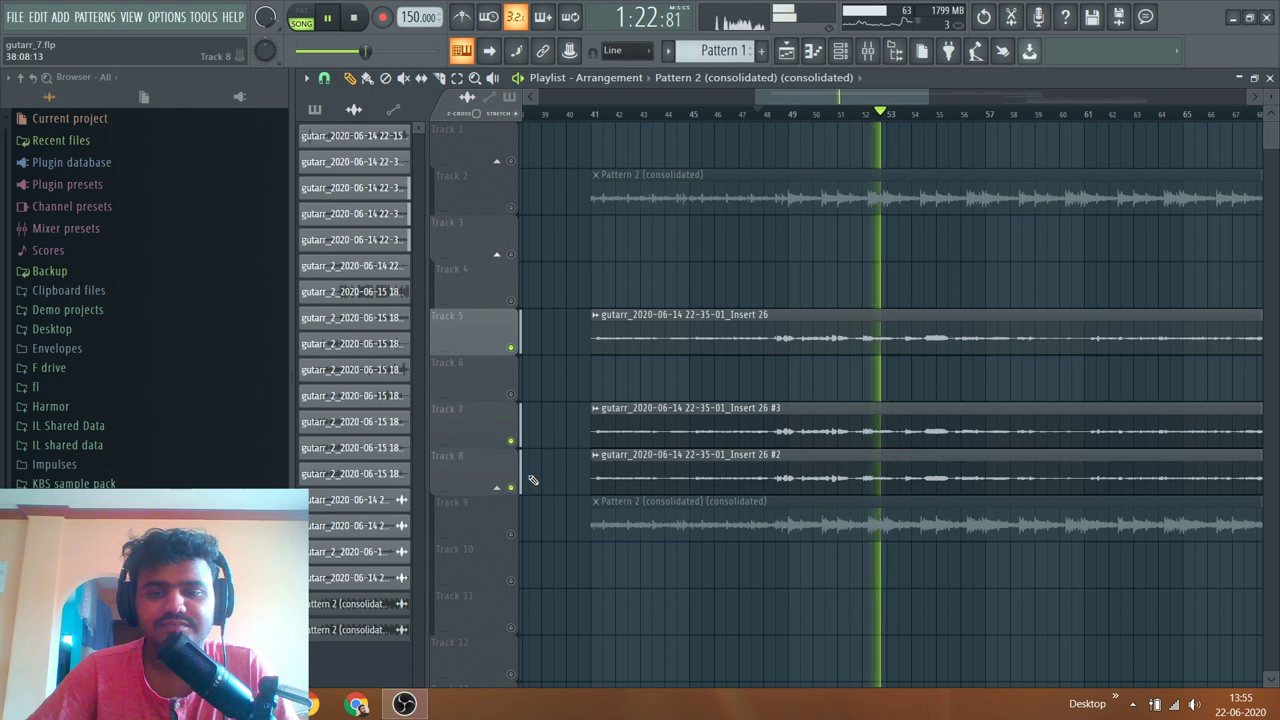
# - Check the recording's levels in the mixer during playback, and return to the playlist with playback stopped
pyautogui.click(868, 52)
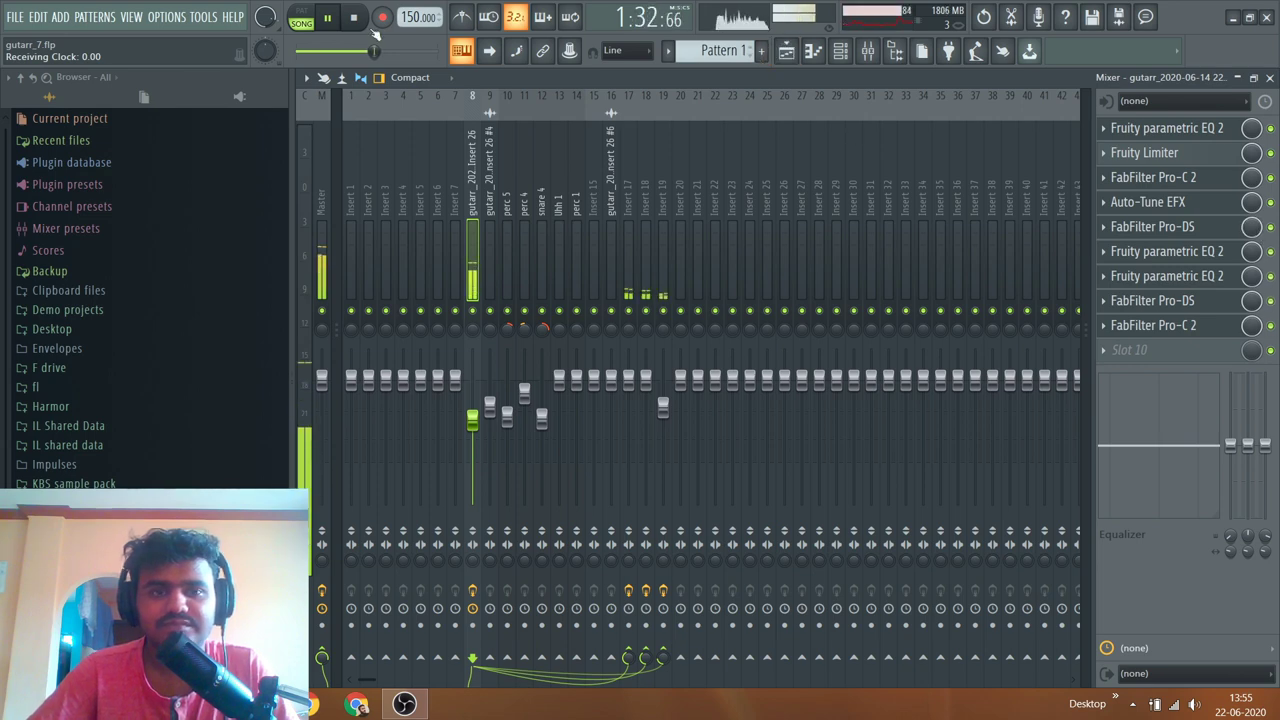
pyautogui.click(358, 19)
pyautogui.click(786, 50)
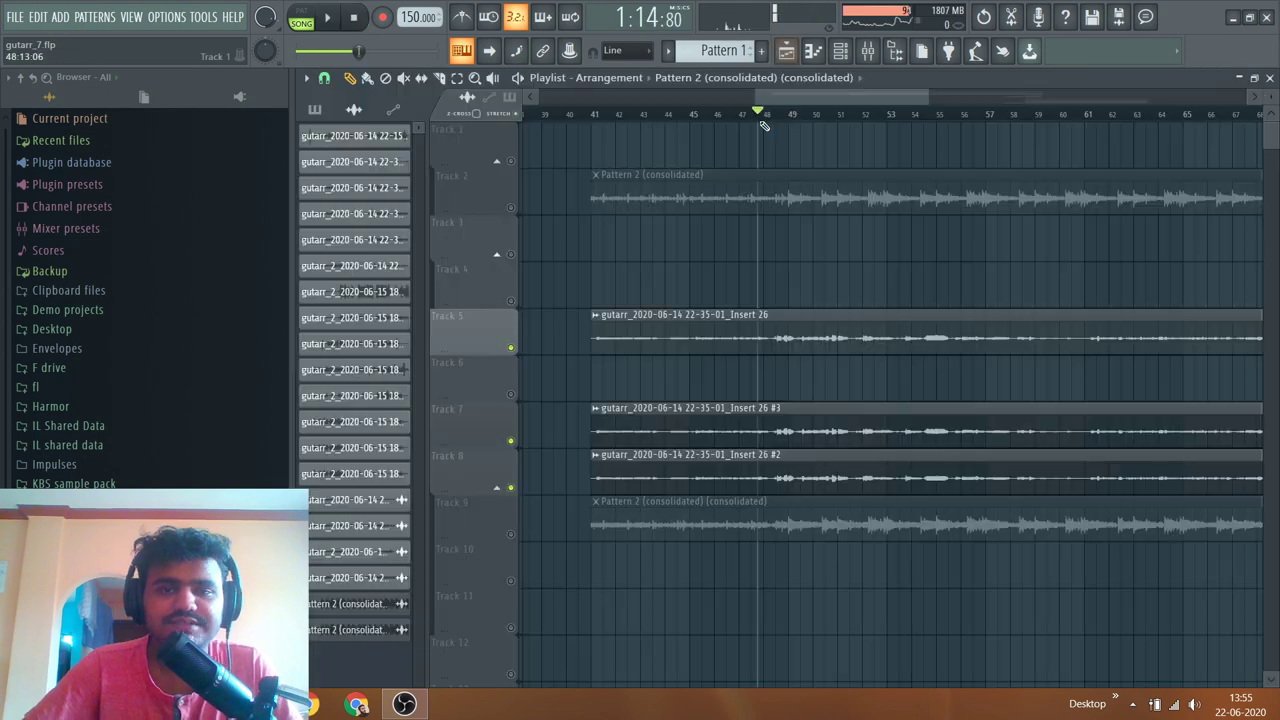
pyautogui.scroll(-3, 770, 115)
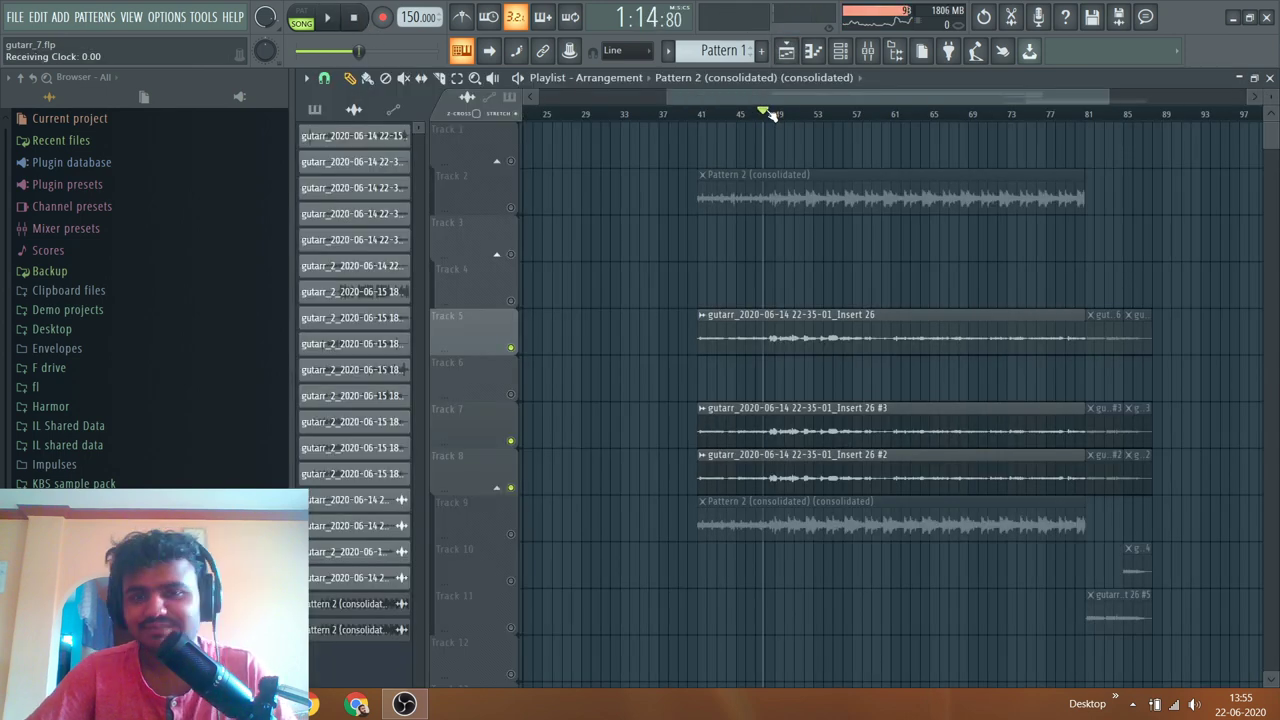
# - Review the FabFilter Pro-C 2, Fruity parametric EQ 2 and Fruity Limiter settings on mixer insert 8
pyautogui.click(867, 52)
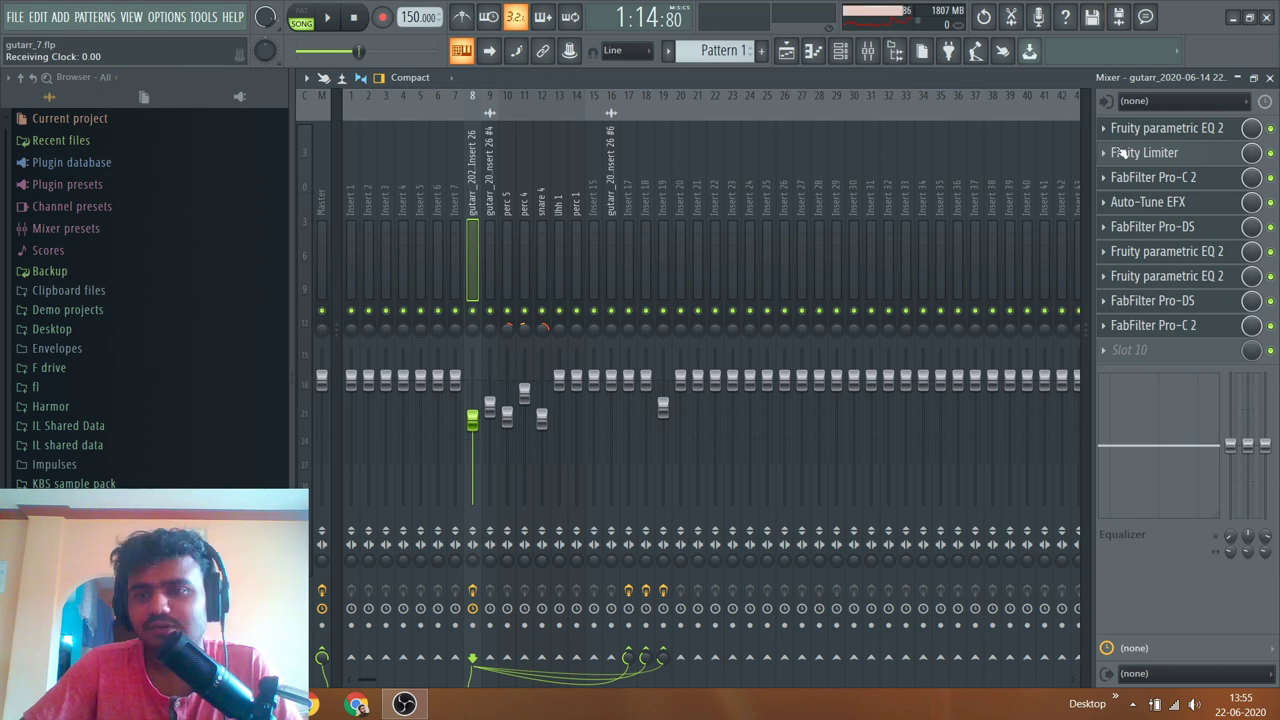
pyautogui.click(1135, 176)
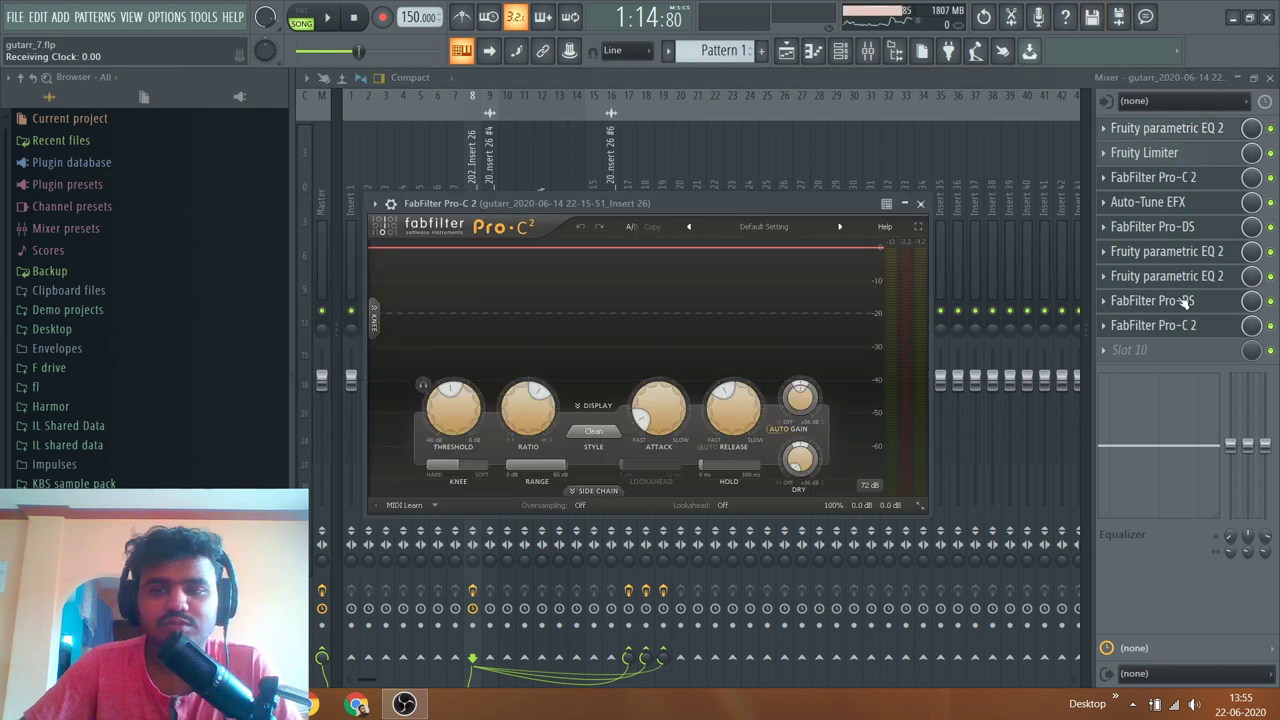
pyautogui.click(1165, 128)
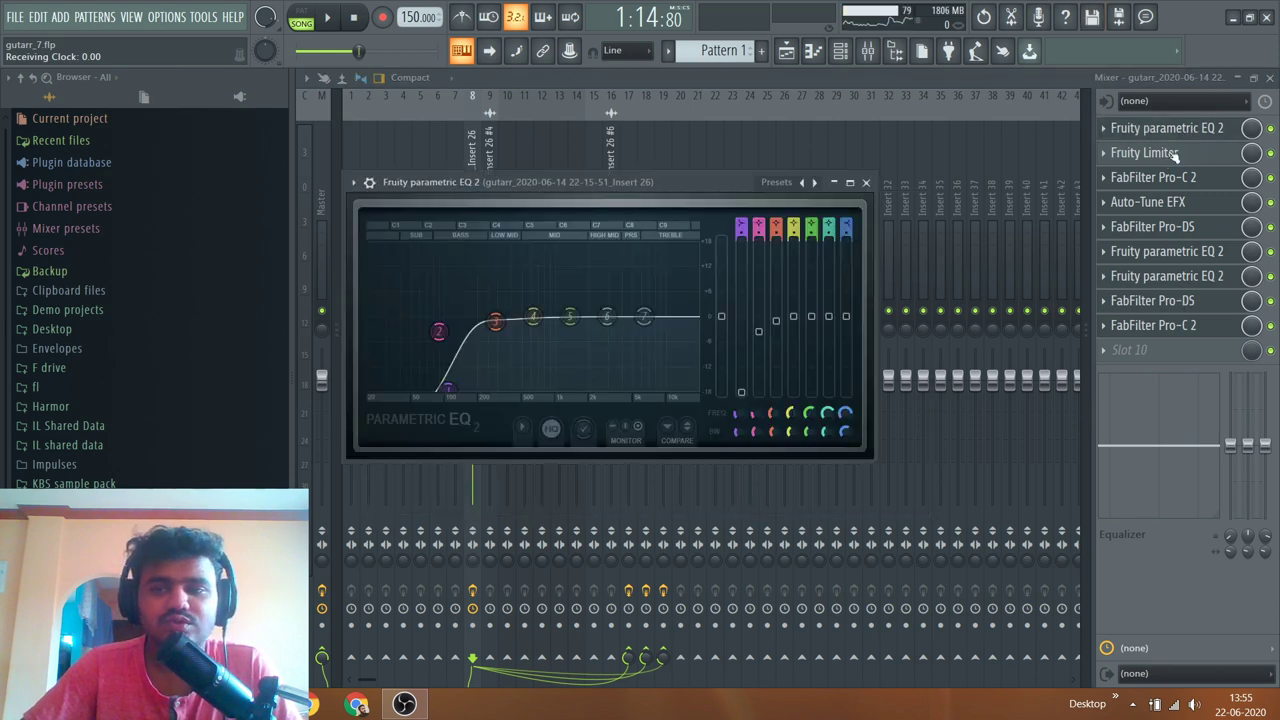
pyautogui.click(1150, 153)
pyautogui.click(1269, 78)
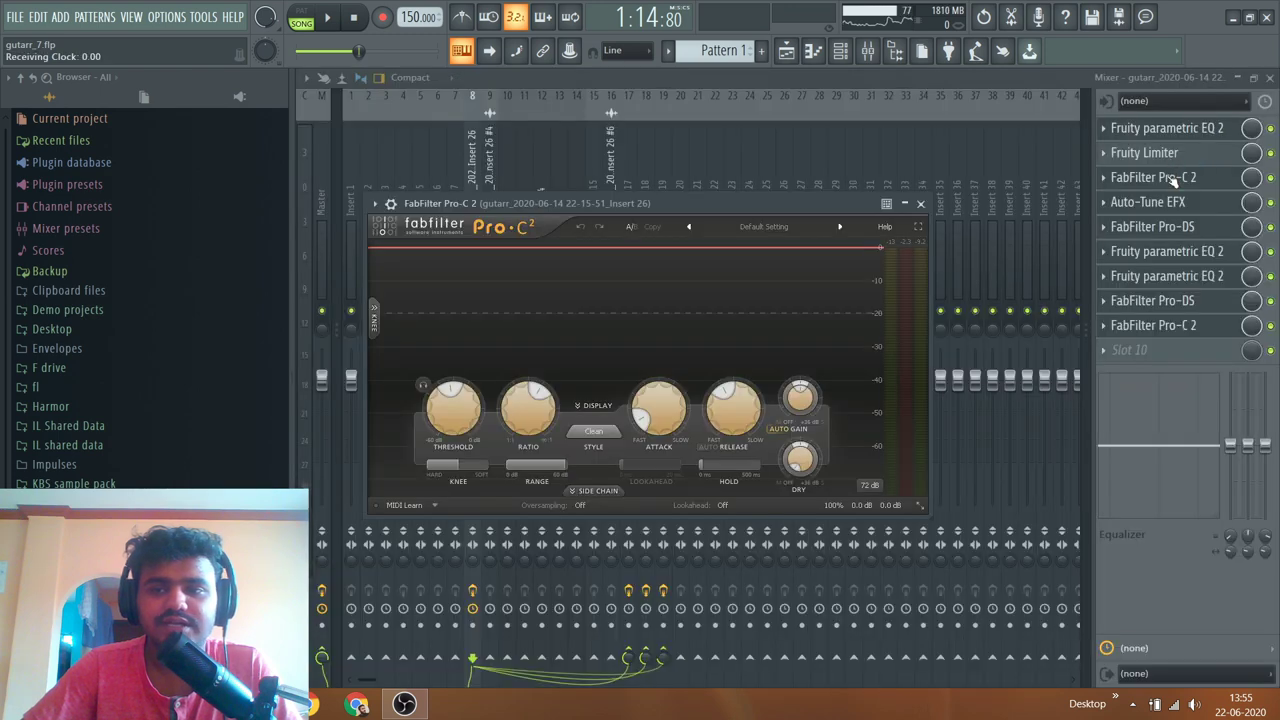
# - Open Auto-Tune EFX on mixer insert 8 and review its key and scale options
pyautogui.click(1183, 202)
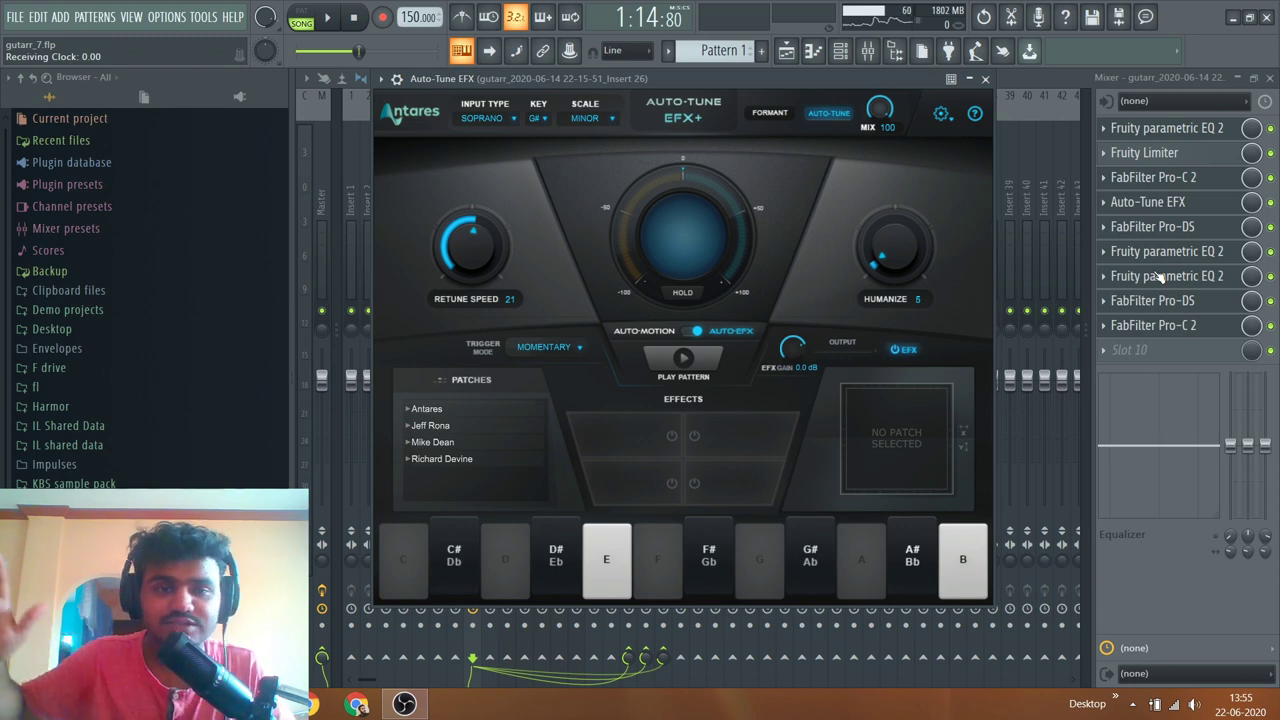
pyautogui.moveTo(730, 78); pyautogui.dragTo(745, 78)
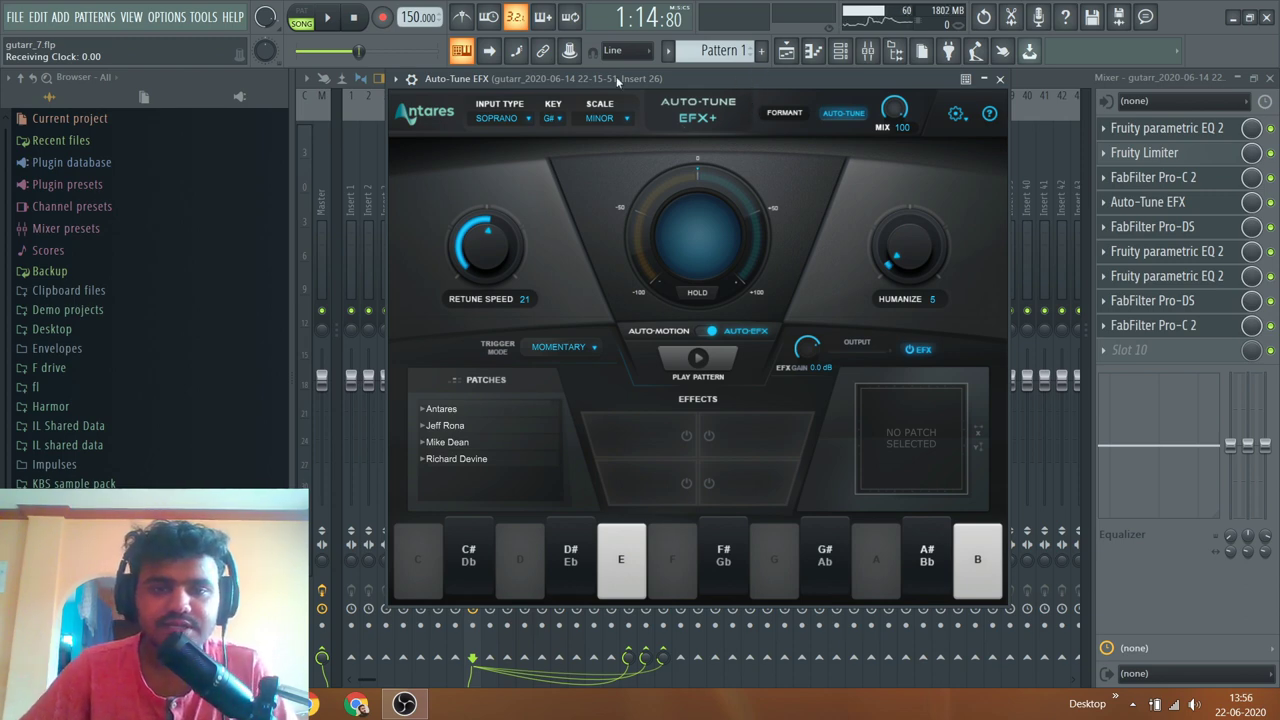
pyautogui.click(560, 120)
pyautogui.click(555, 271)
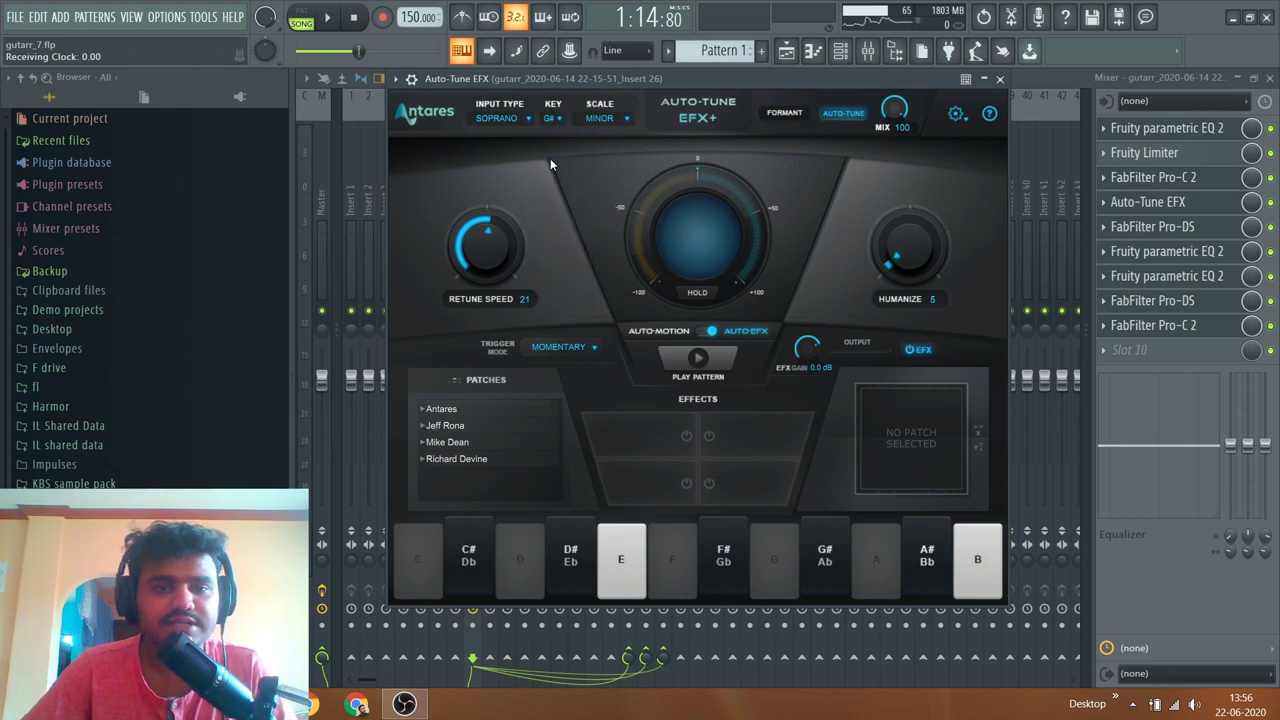
pyautogui.click(600, 118)
pyautogui.click(578, 150)
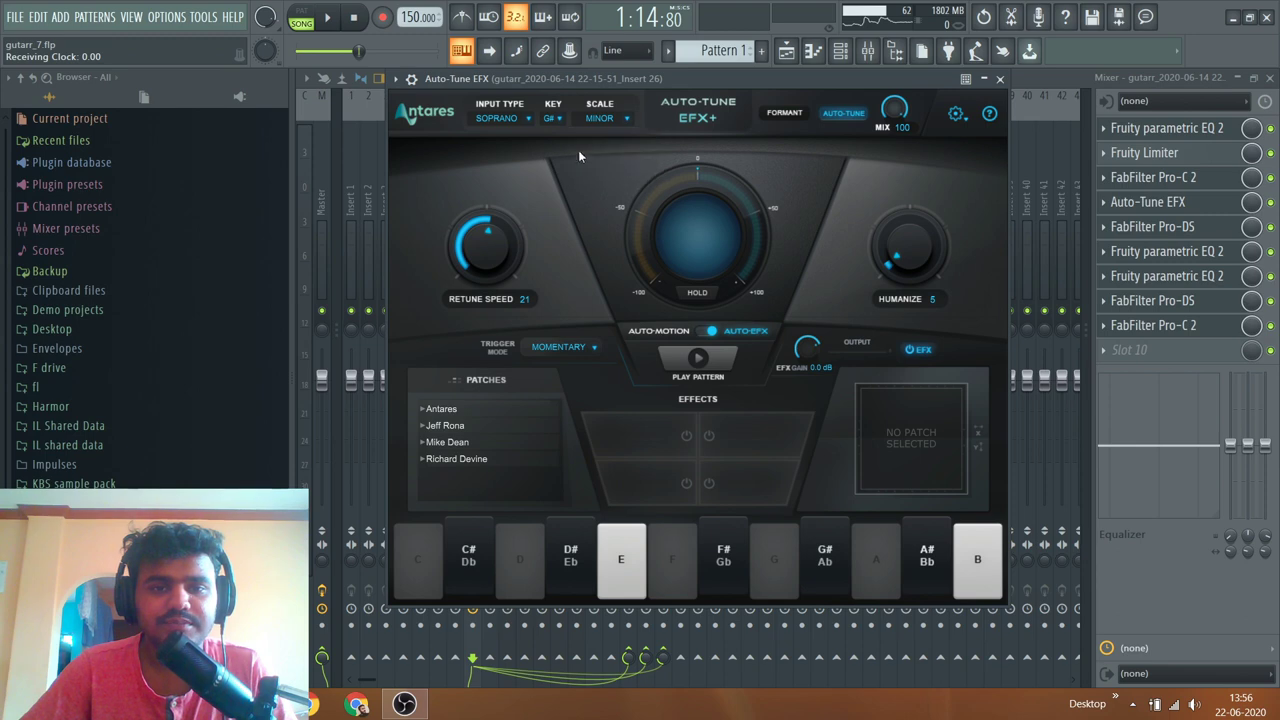
# - Review the input type options in Auto-Tune EFX, keeping Soprano selected
pyautogui.click(510, 118)
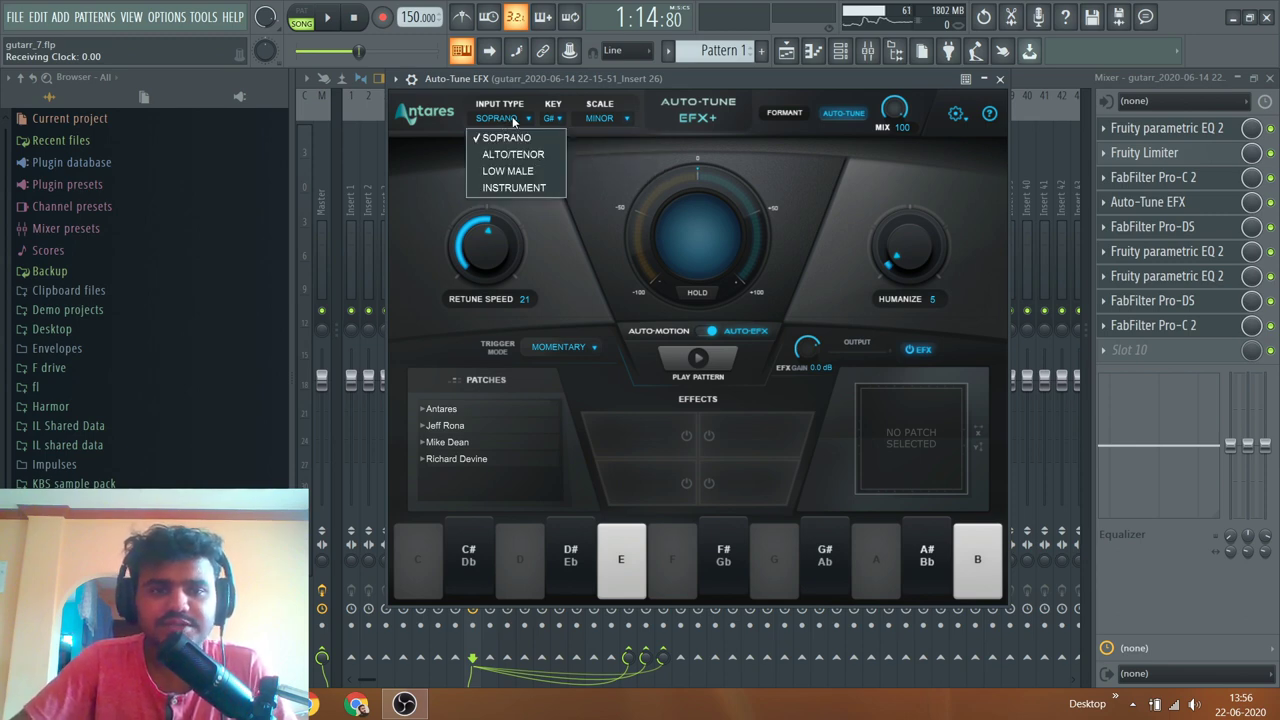
pyautogui.click(512, 136)
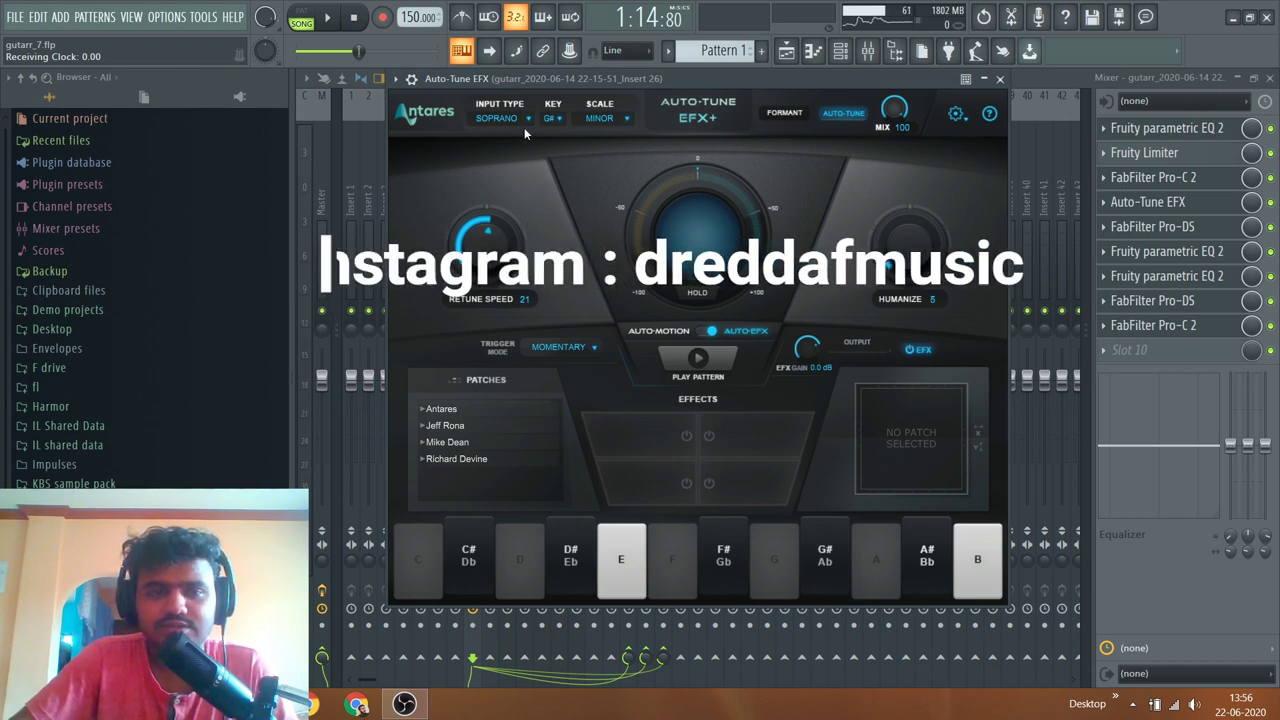
pyautogui.click(512, 119)
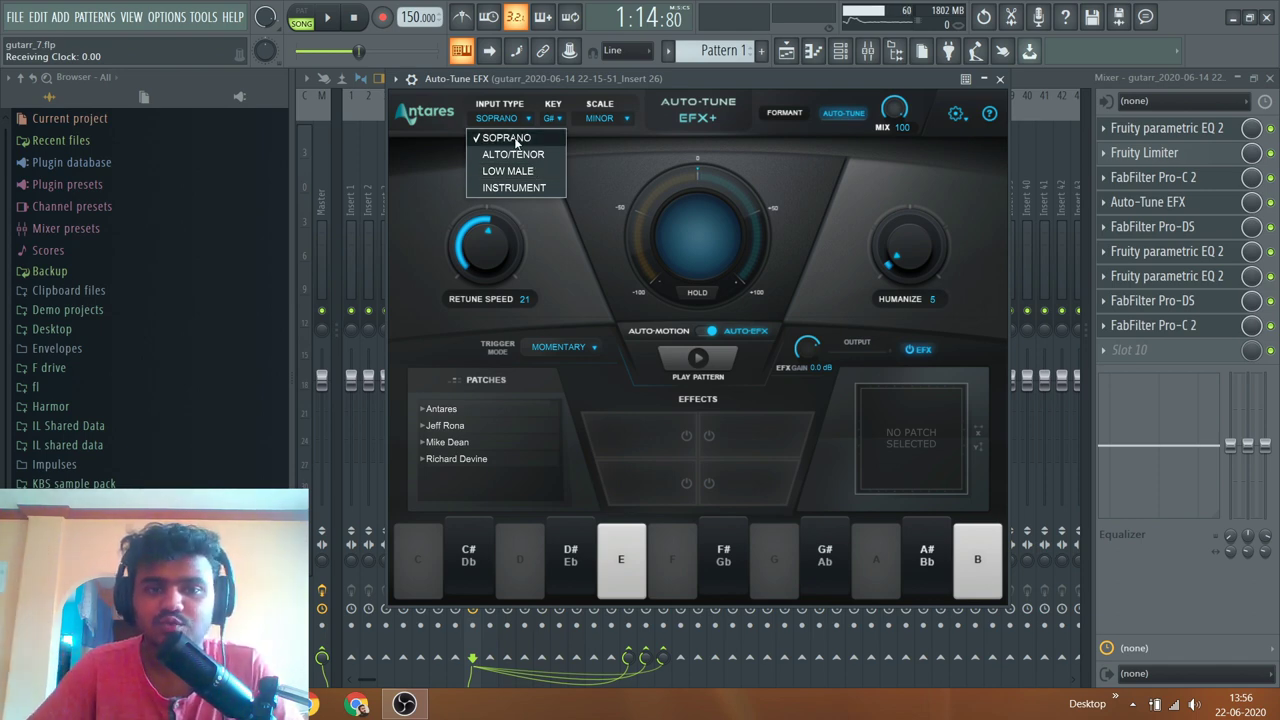
pyautogui.click(575, 148)
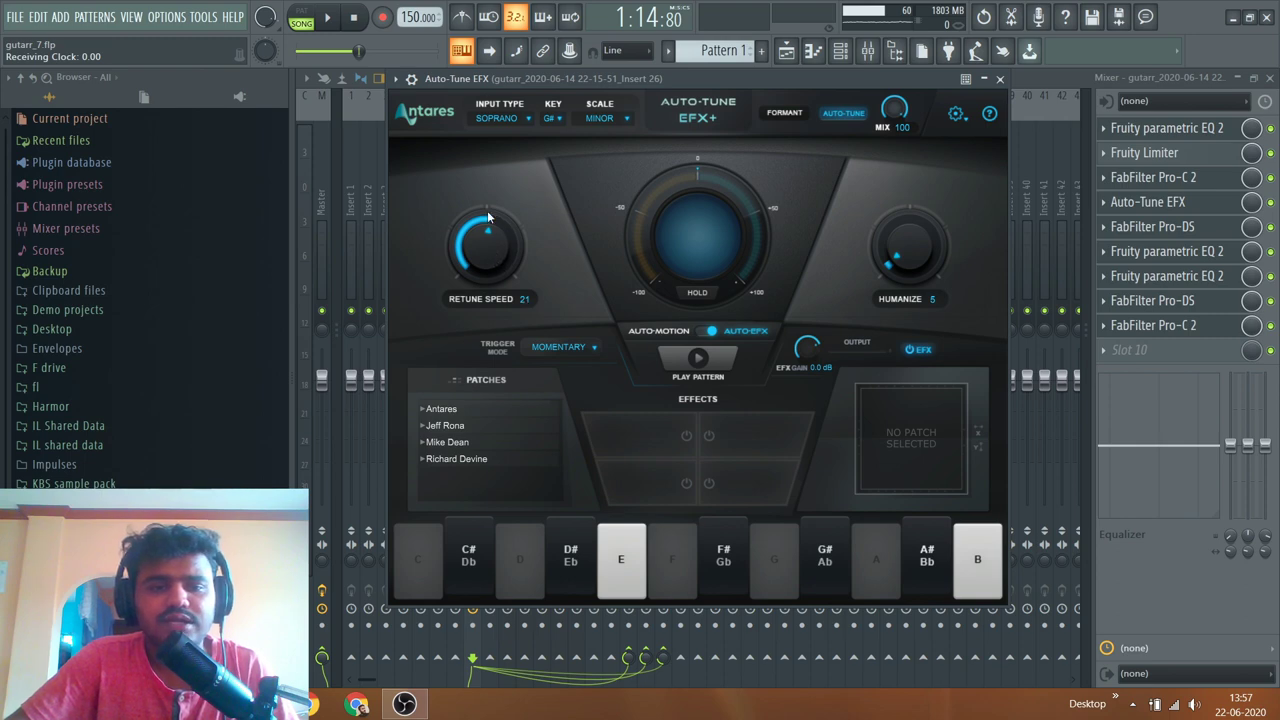
# - Try several Retune Speed values in Auto-Tune EFX, including 13, 22 and 0, and return it to 21
pyautogui.moveTo(487, 210); pyautogui.dragTo(495, 229)
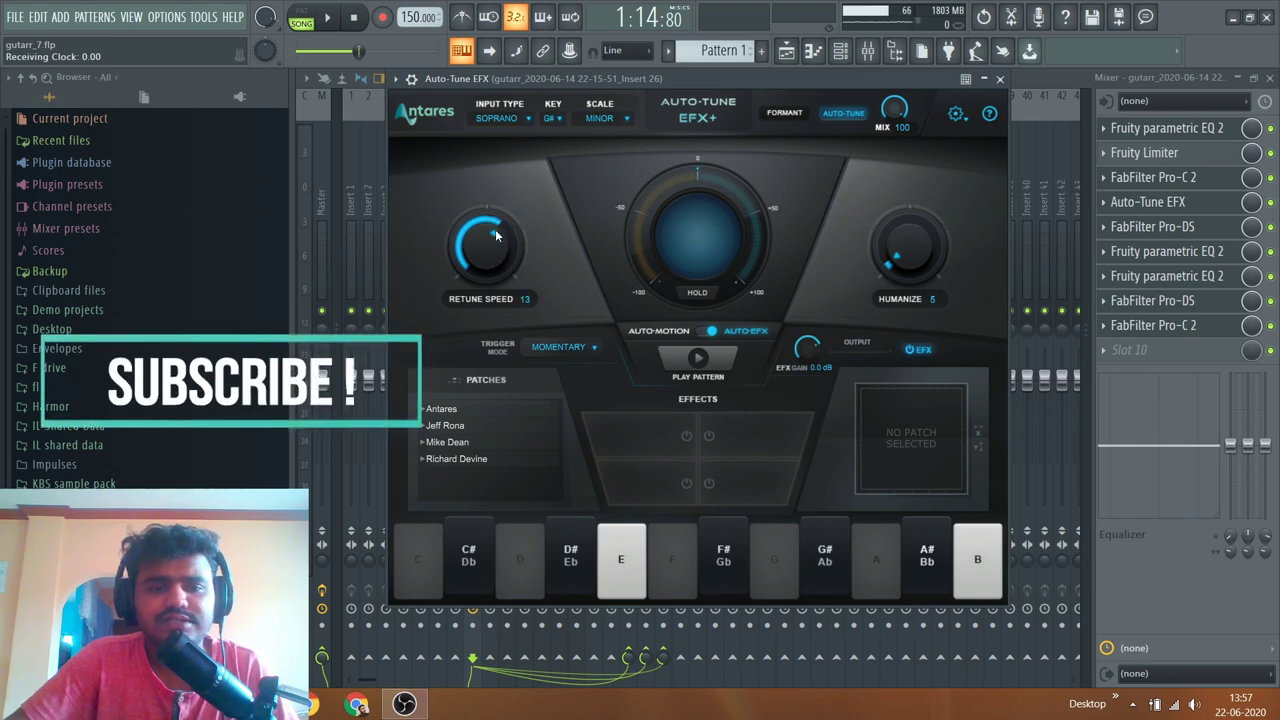
pyautogui.scroll(3, 494, 233)
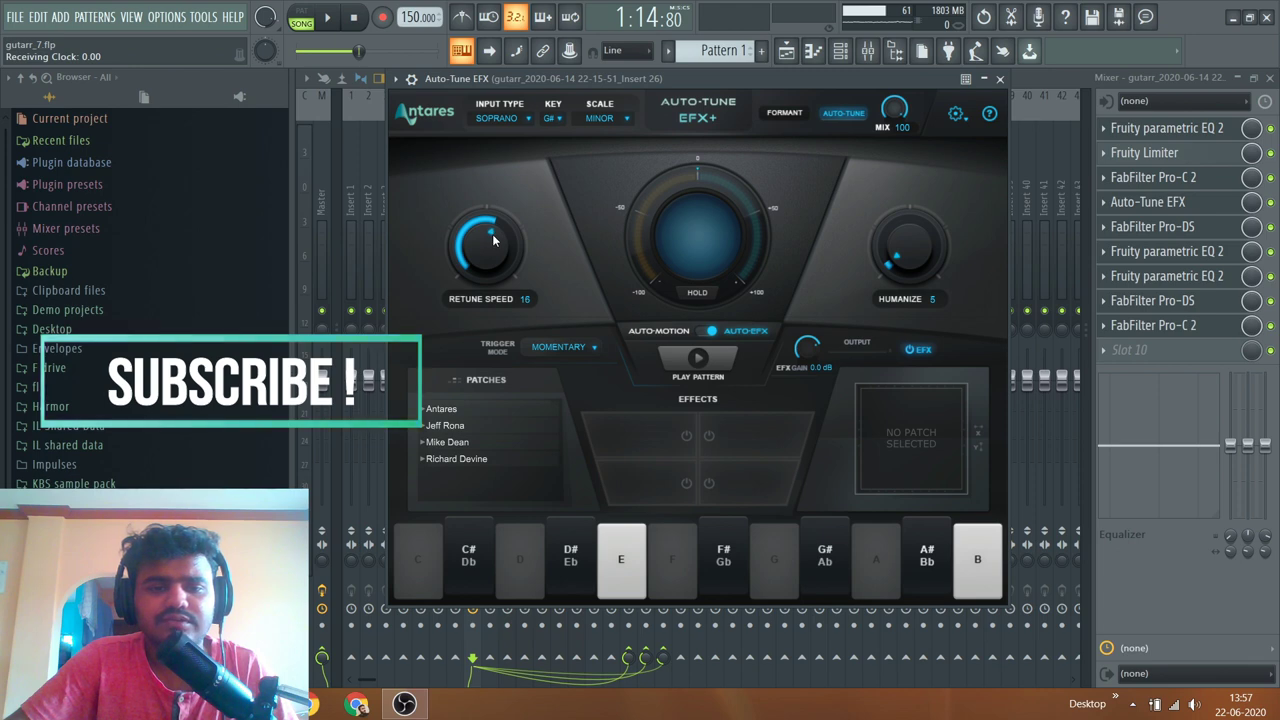
pyautogui.scroll(-2, 494, 242)
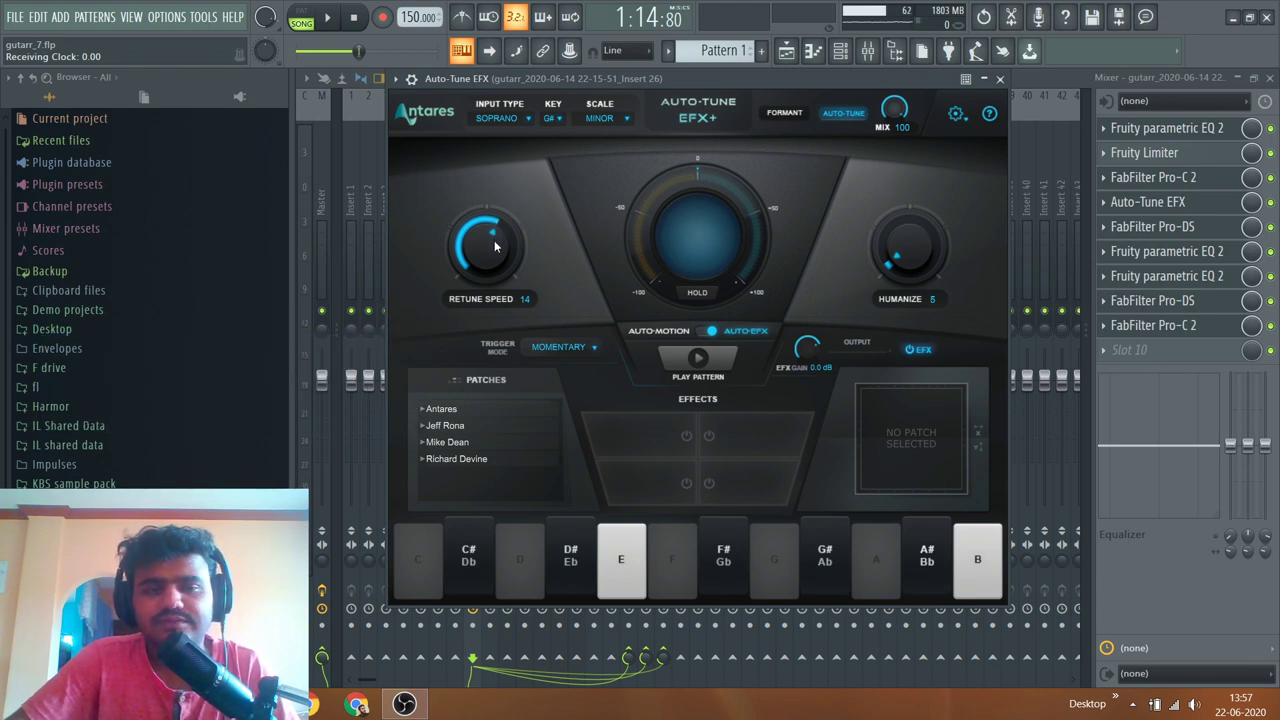
pyautogui.moveTo(495, 246); pyautogui.dragTo(492, 239)
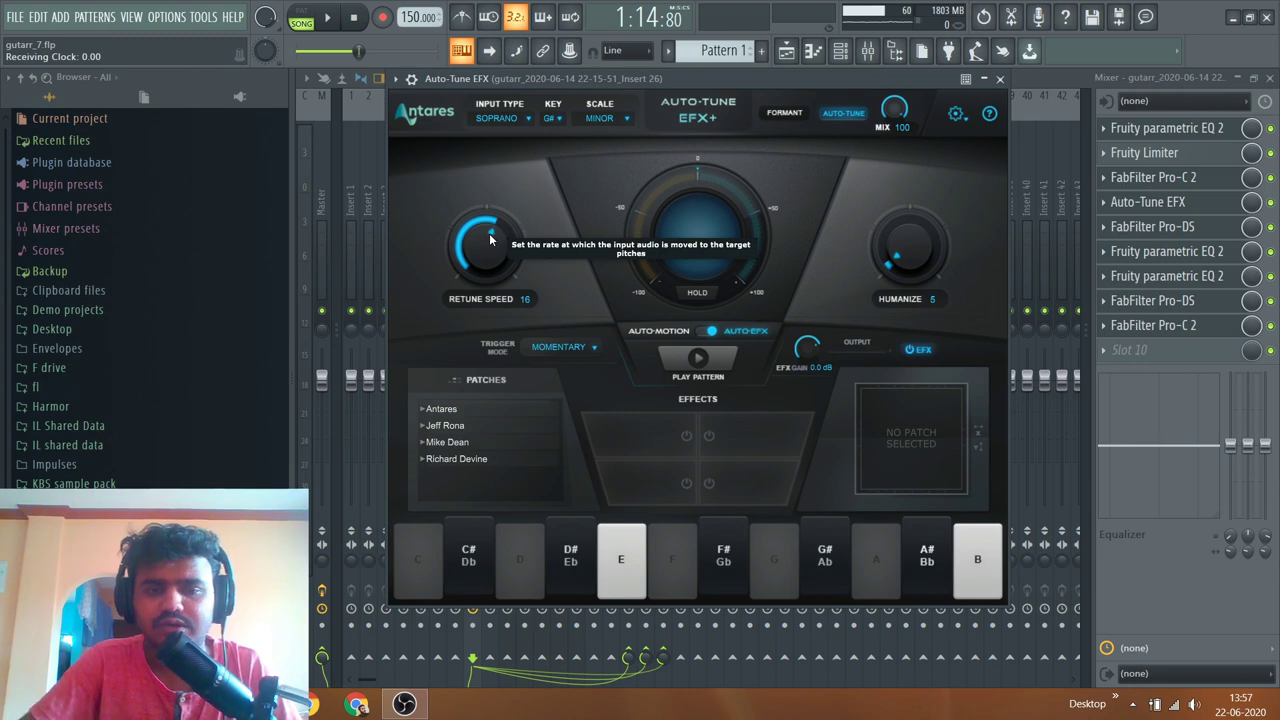
pyautogui.moveTo(495, 248); pyautogui.dragTo(490, 279)
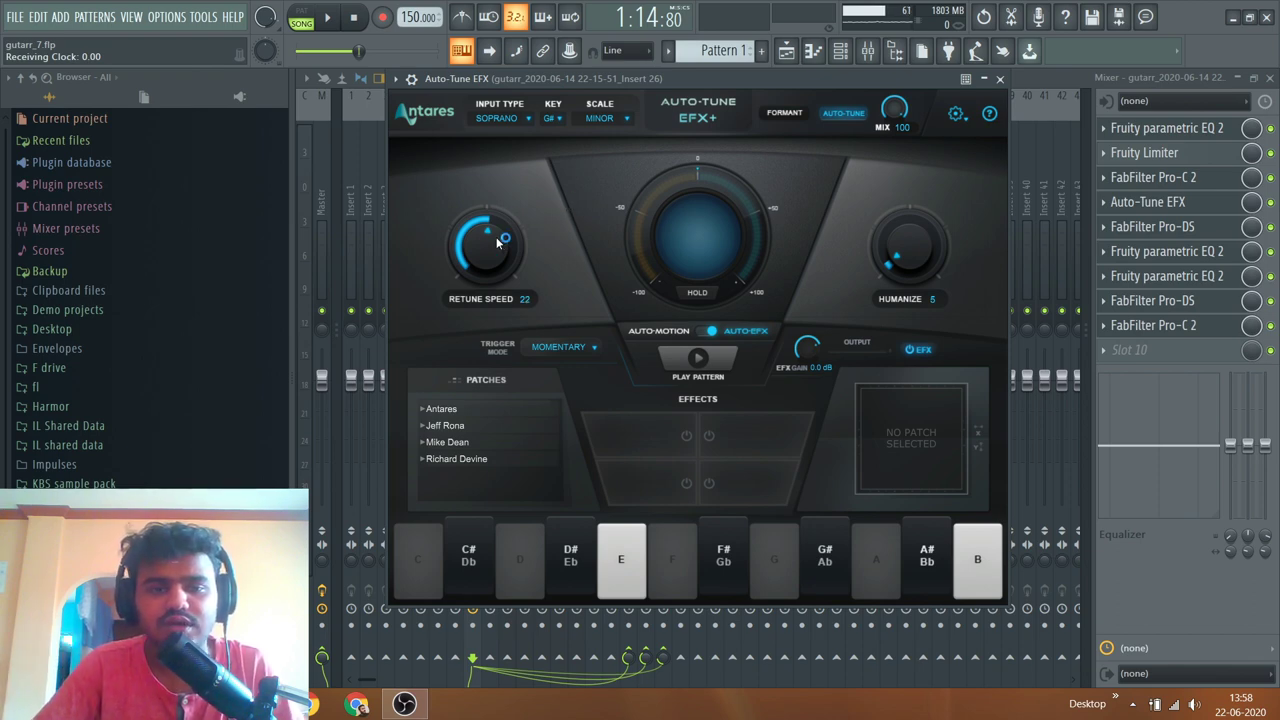
pyautogui.moveTo(503, 235); pyautogui.dragTo(503, 168)
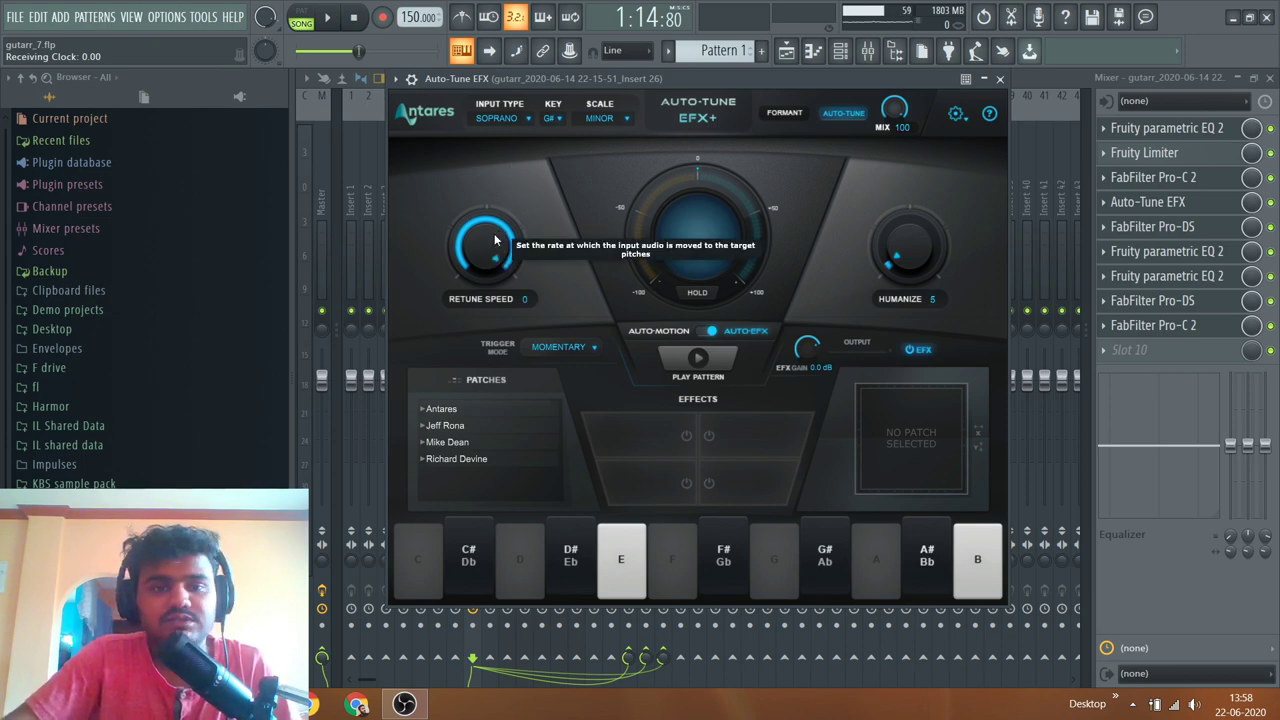
pyautogui.moveTo(489, 260)
pyautogui.mouseDown()
pyautogui.moveTo(483, 284)
pyautogui.moveTo(485, 238)
pyautogui.mouseUp()
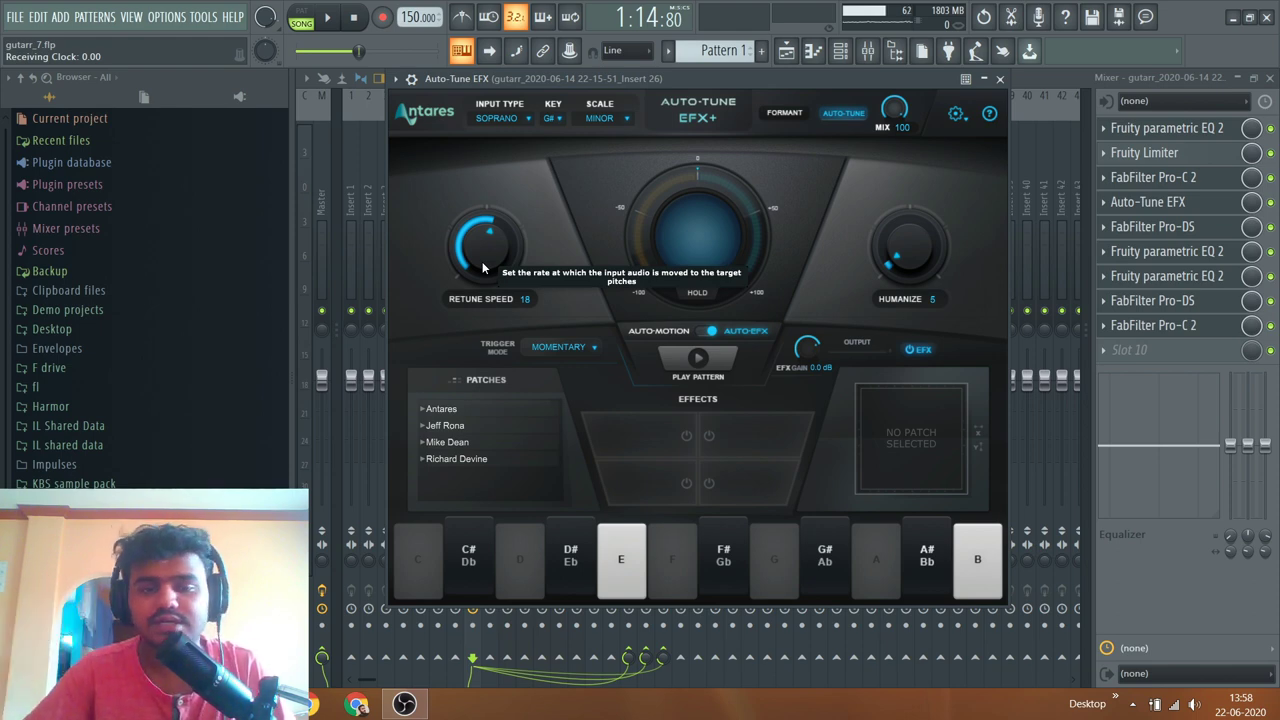
pyautogui.moveTo(483, 268); pyautogui.dragTo(486, 244)
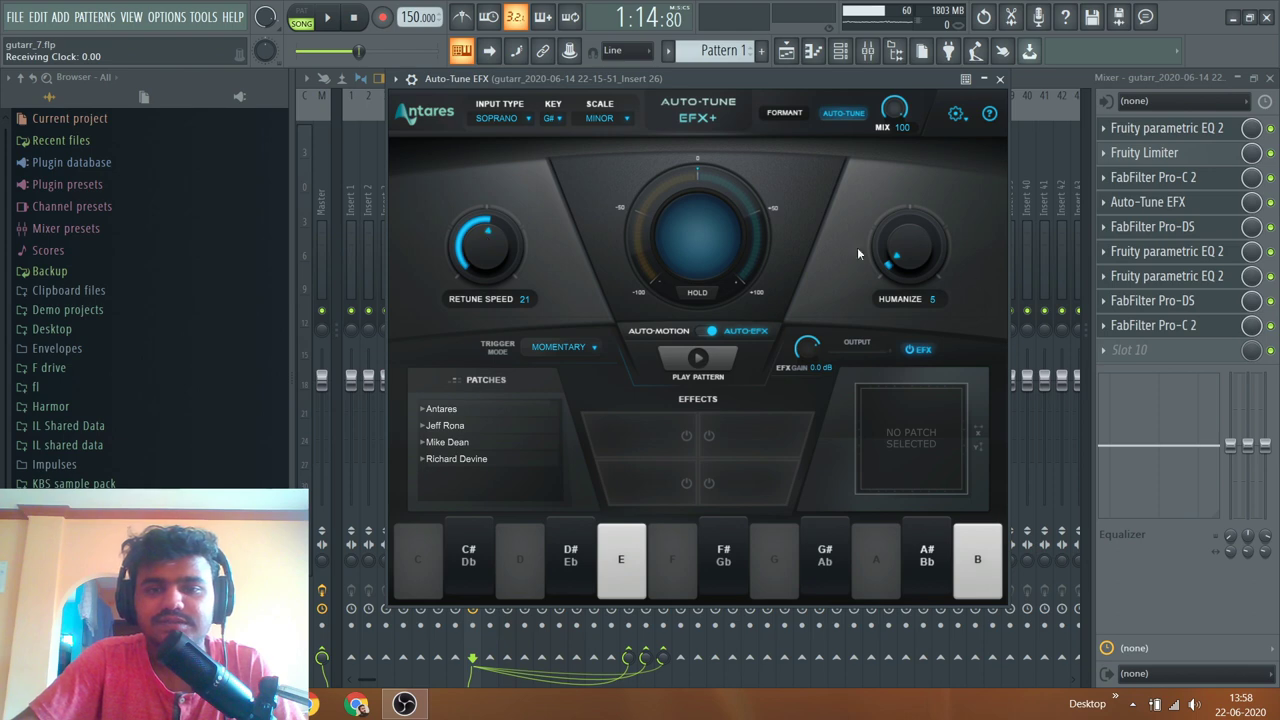
# - Check the trigger mode options in Auto-Tune EFX without changing them, and close the plugin
pyautogui.click(594, 347)
pyautogui.click(580, 368)
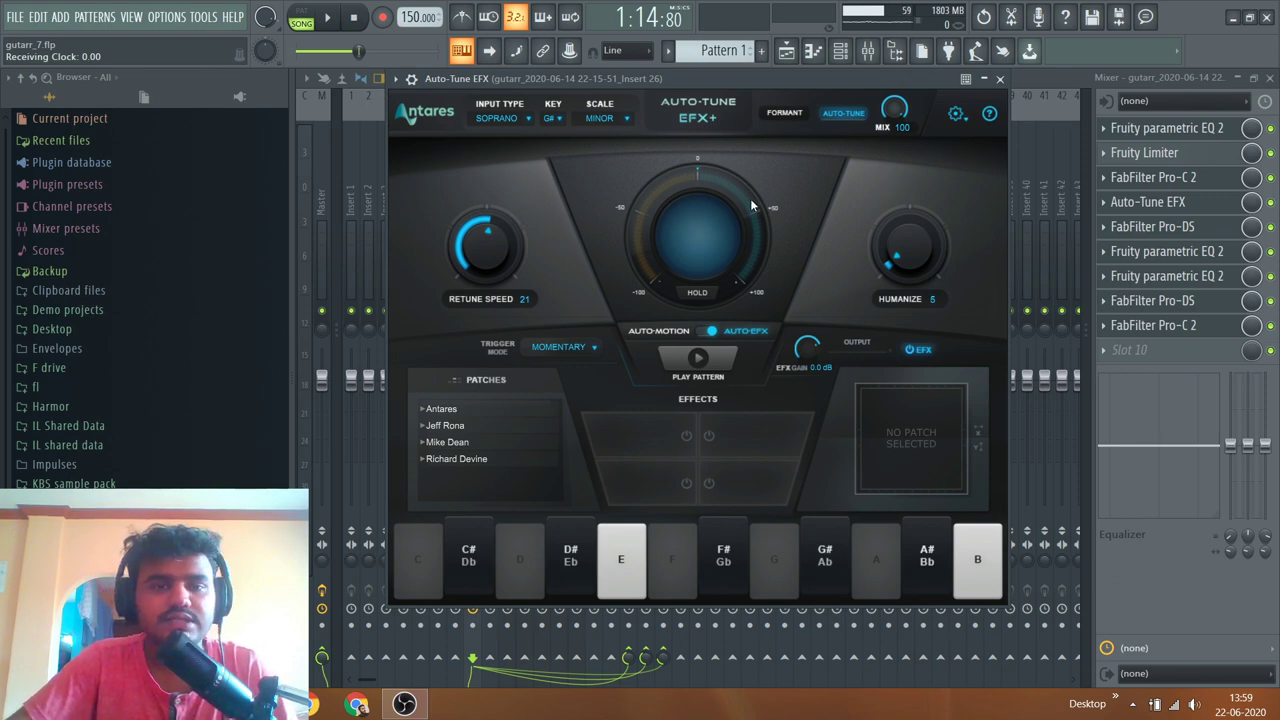
pyautogui.click(1046, 80)
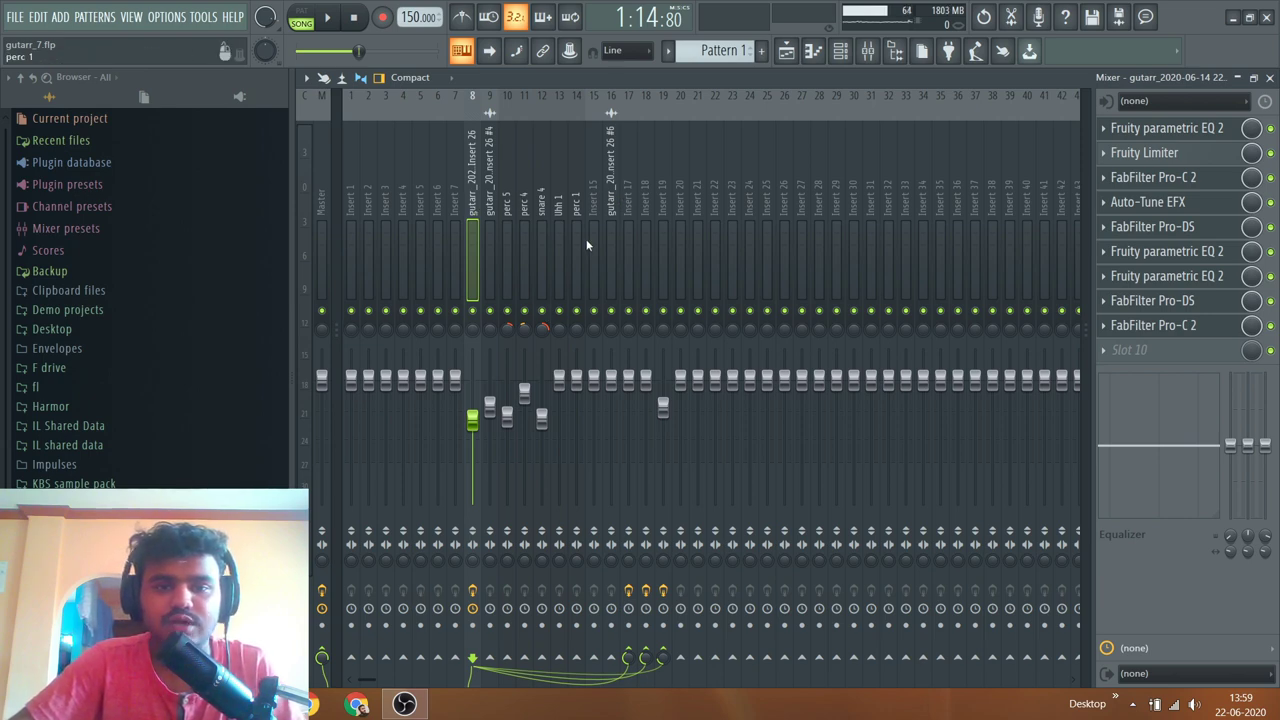
# - Examine the effect chains on inserts 17, 18 and 19, and open ValhallaVintageVerb on Insert 17
pyautogui.click(630, 230)
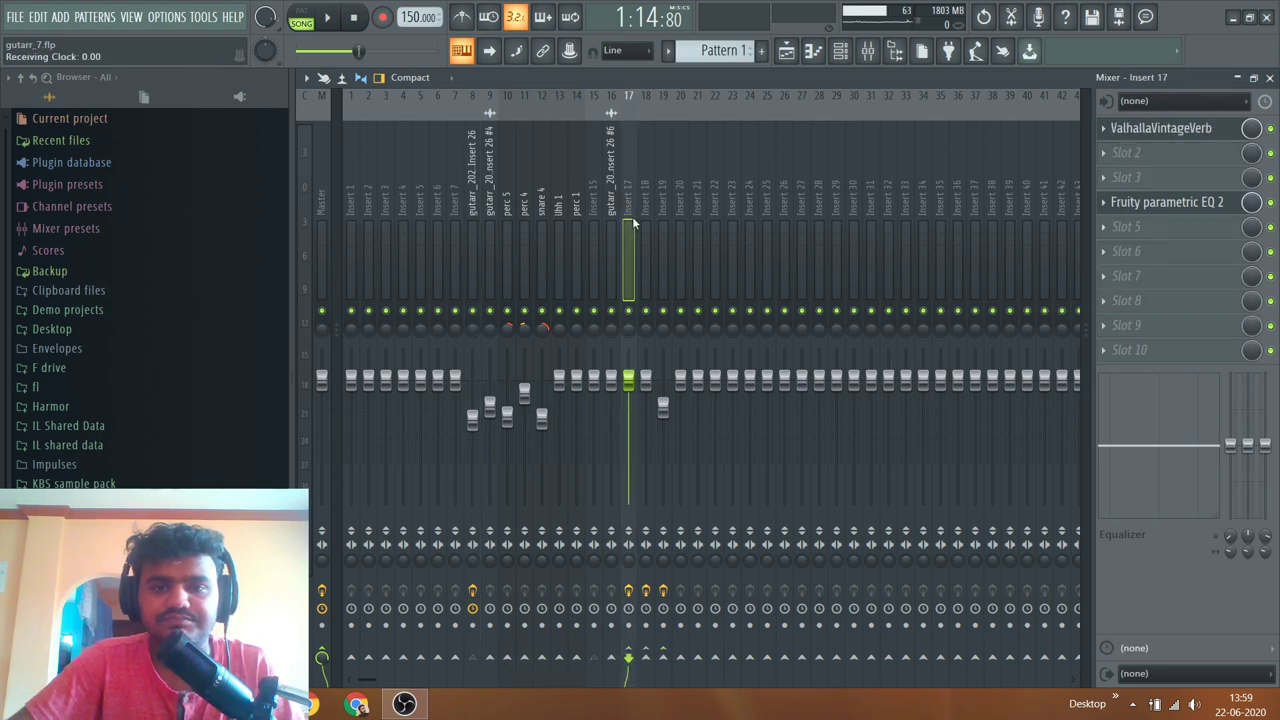
pyautogui.click(646, 215)
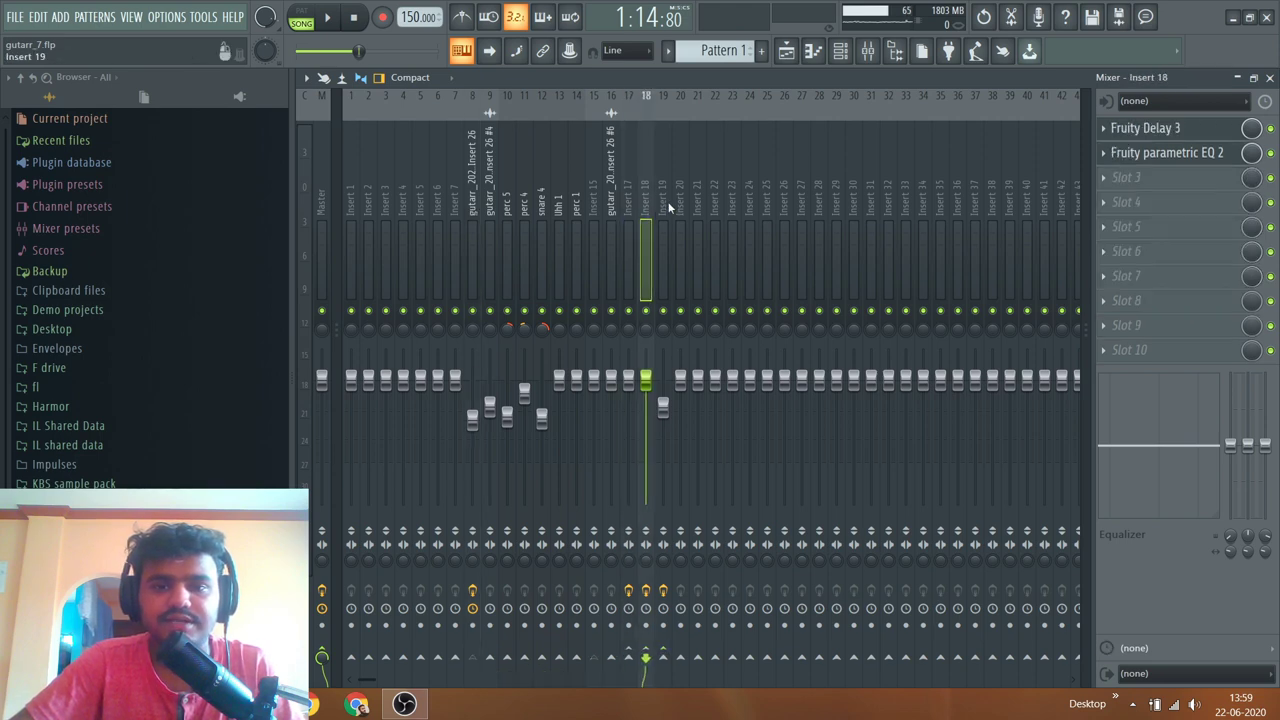
pyautogui.click(664, 206)
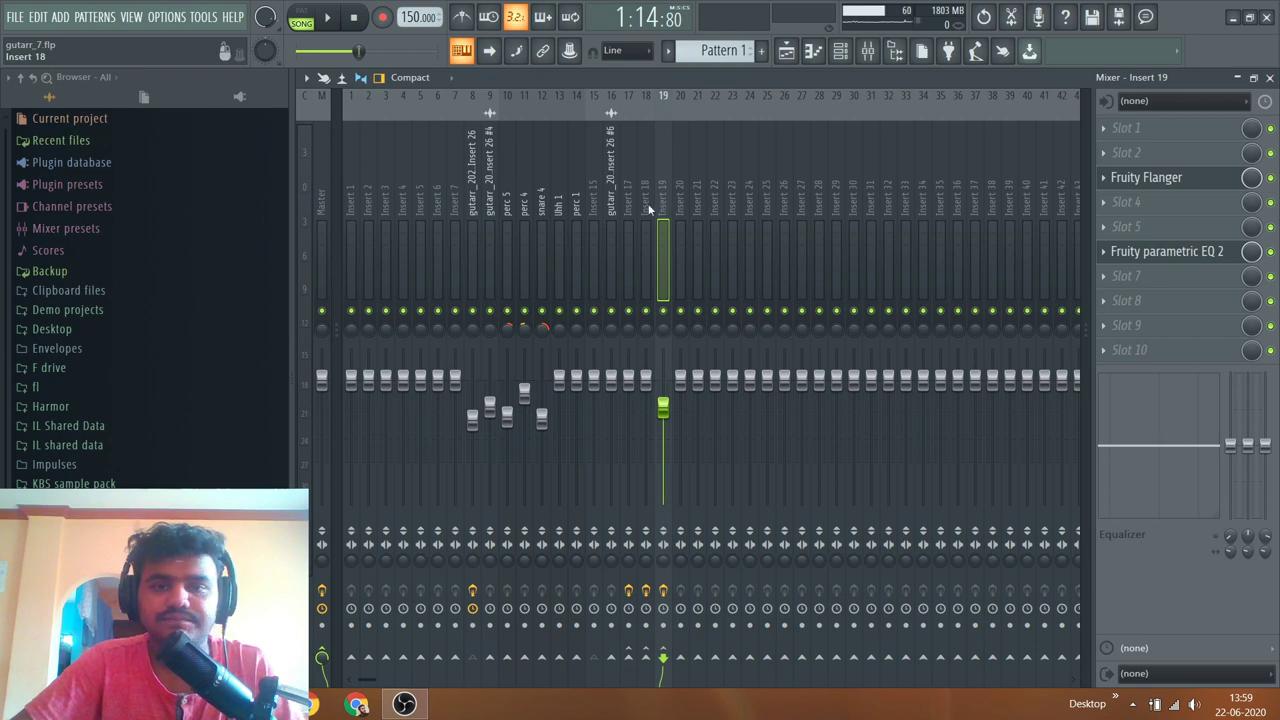
pyautogui.click(635, 208)
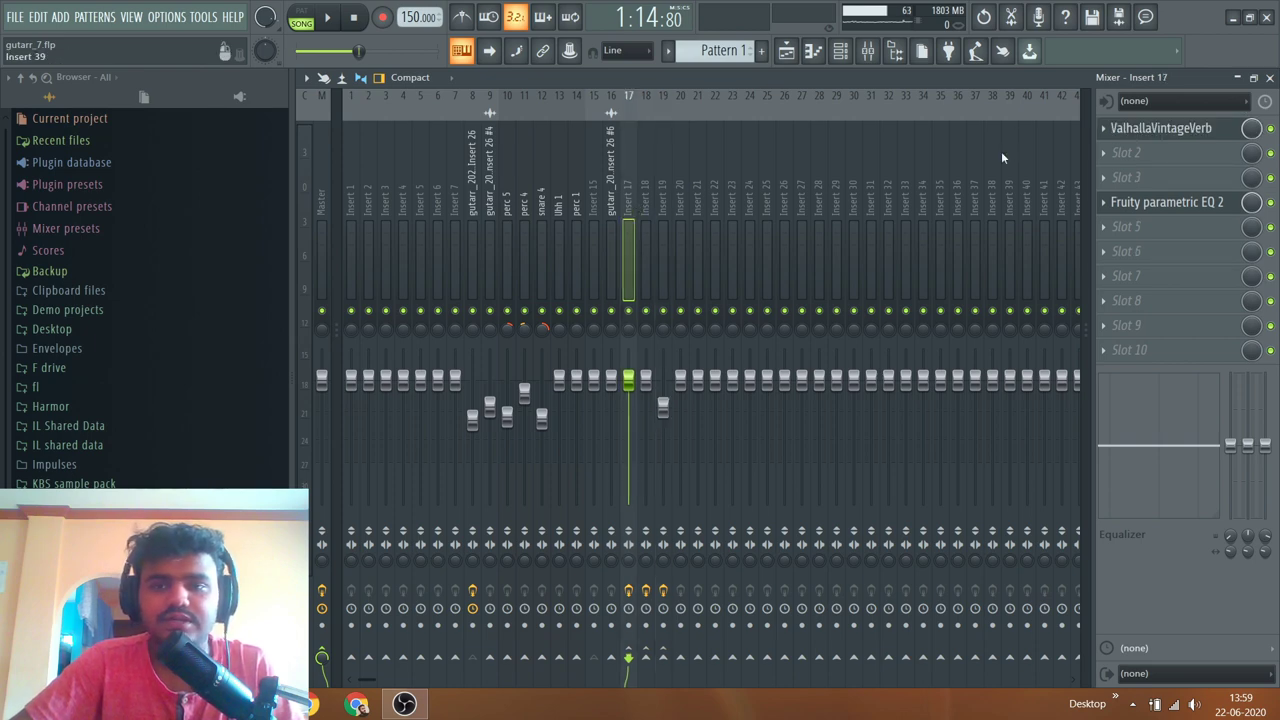
pyautogui.click(1195, 128)
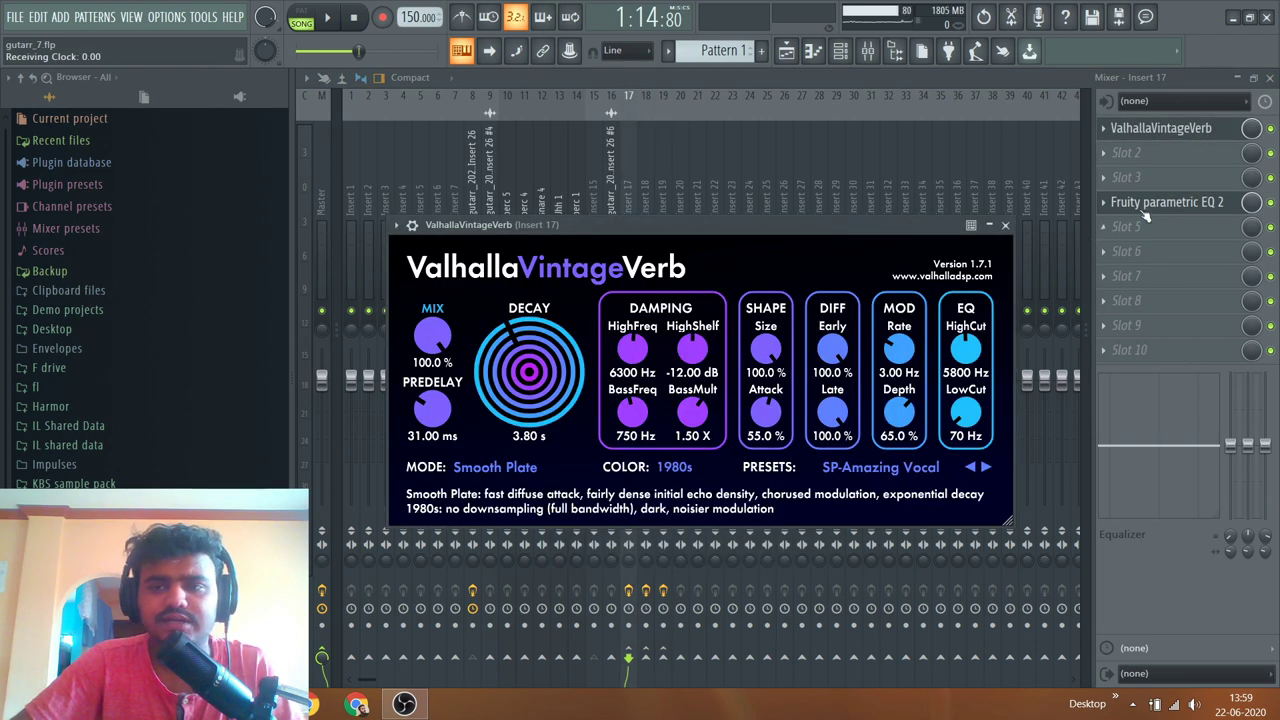
# - Replace ValhallaVintageVerb on Insert 17 with Fruity Reeverb 2
pyautogui.click(1108, 132)
pyautogui.moveTo(1109, 150)
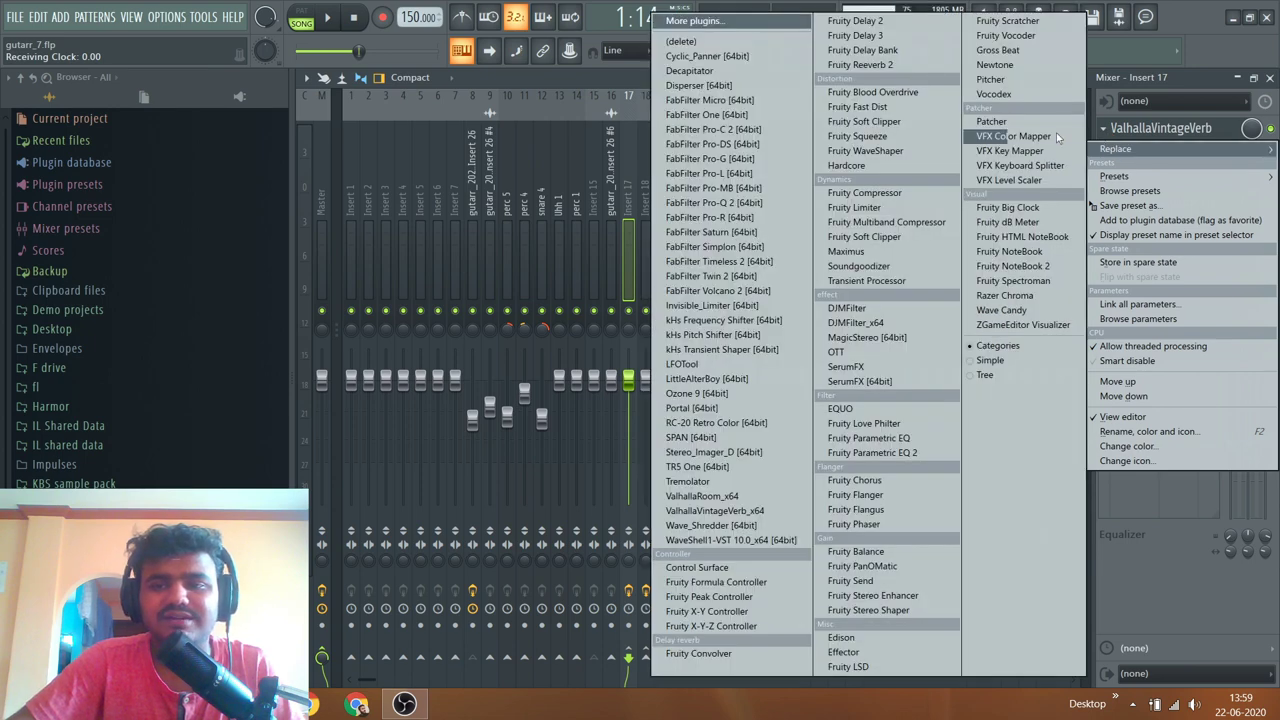
pyautogui.click(860, 64)
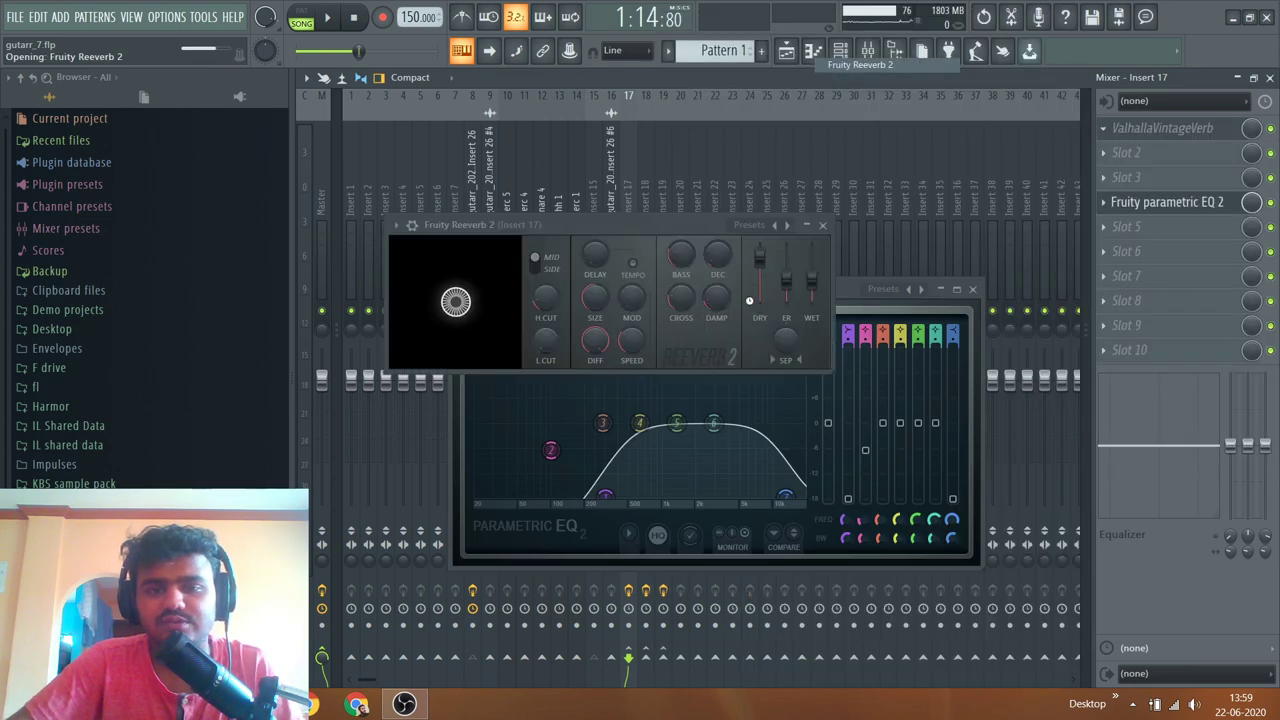
# - Load the Large Hall preset in Fruity Reeverb 2, pull the dry level down to minimum and lower the early reflections level
pyautogui.click(767, 205)
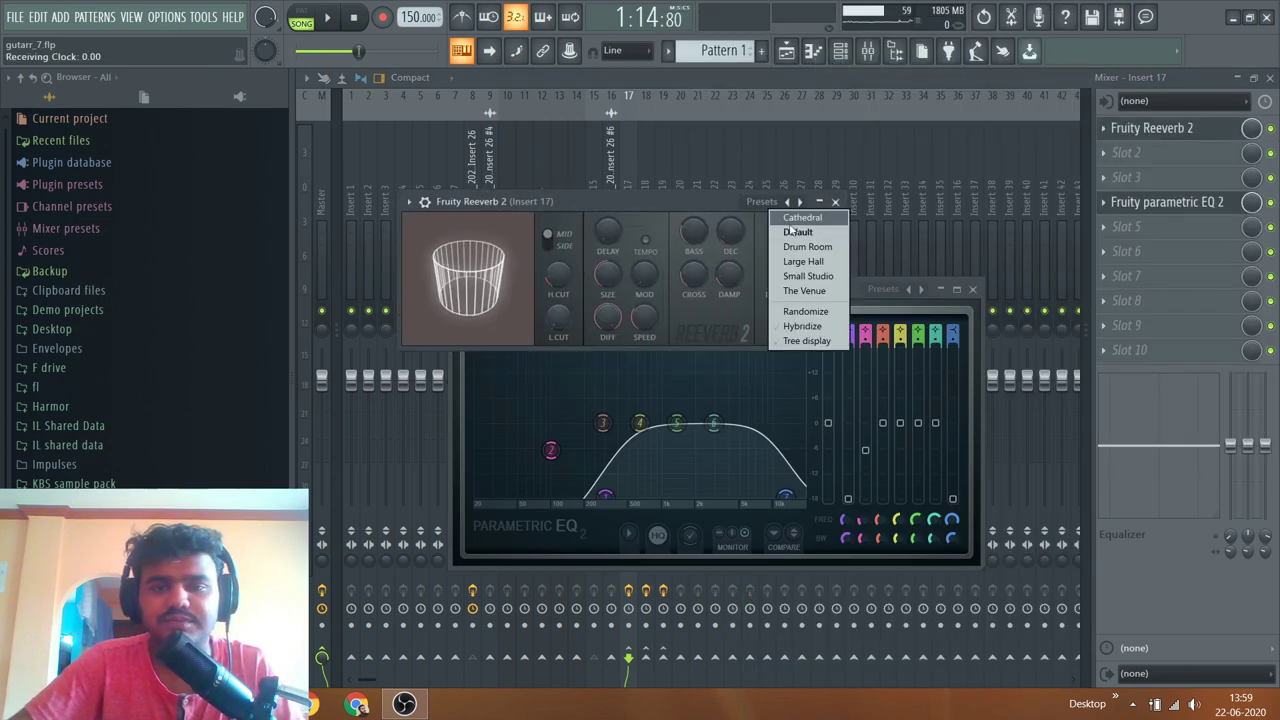
pyautogui.click(820, 261)
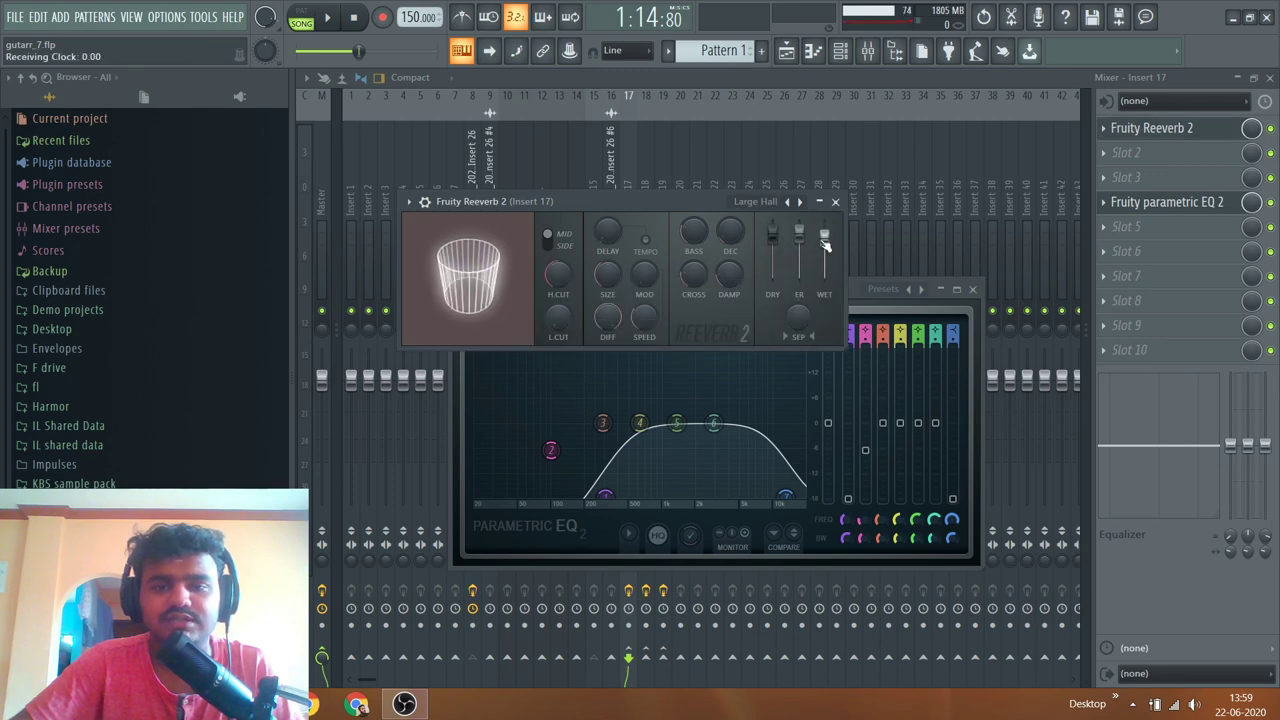
pyautogui.moveTo(772, 235); pyautogui.dragTo(772, 277)
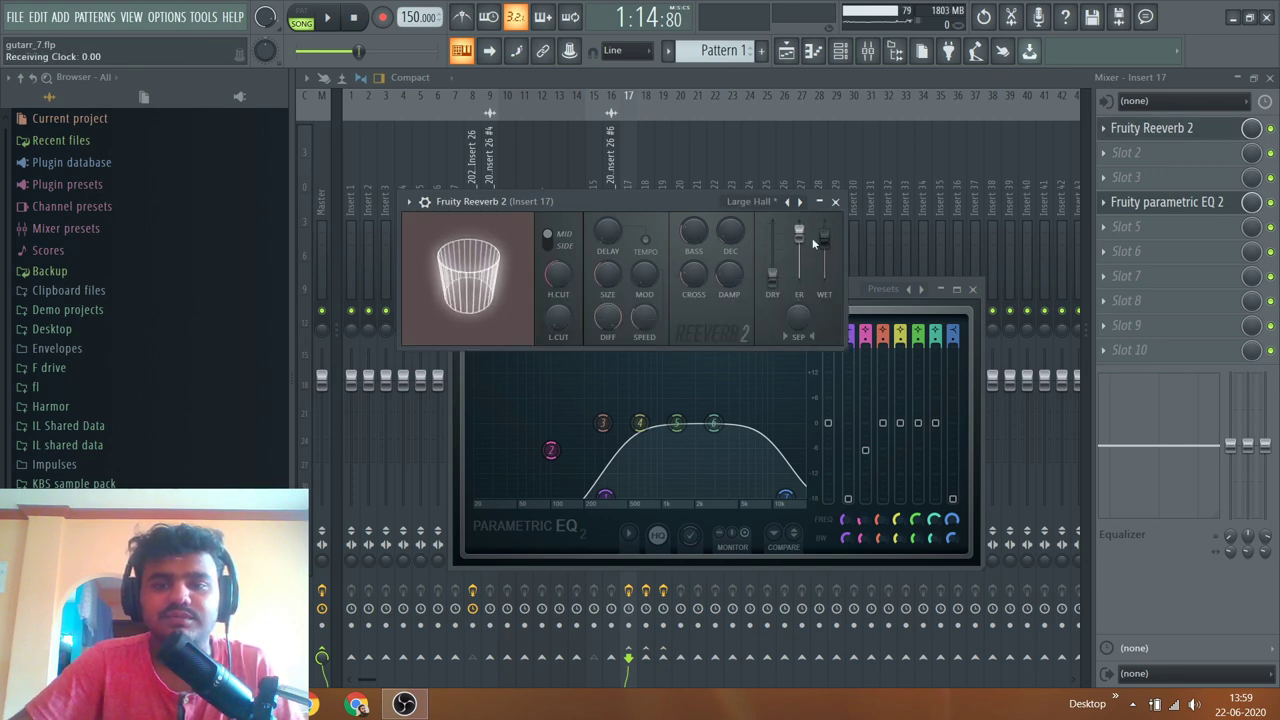
pyautogui.moveTo(799, 233); pyautogui.dragTo(799, 245)
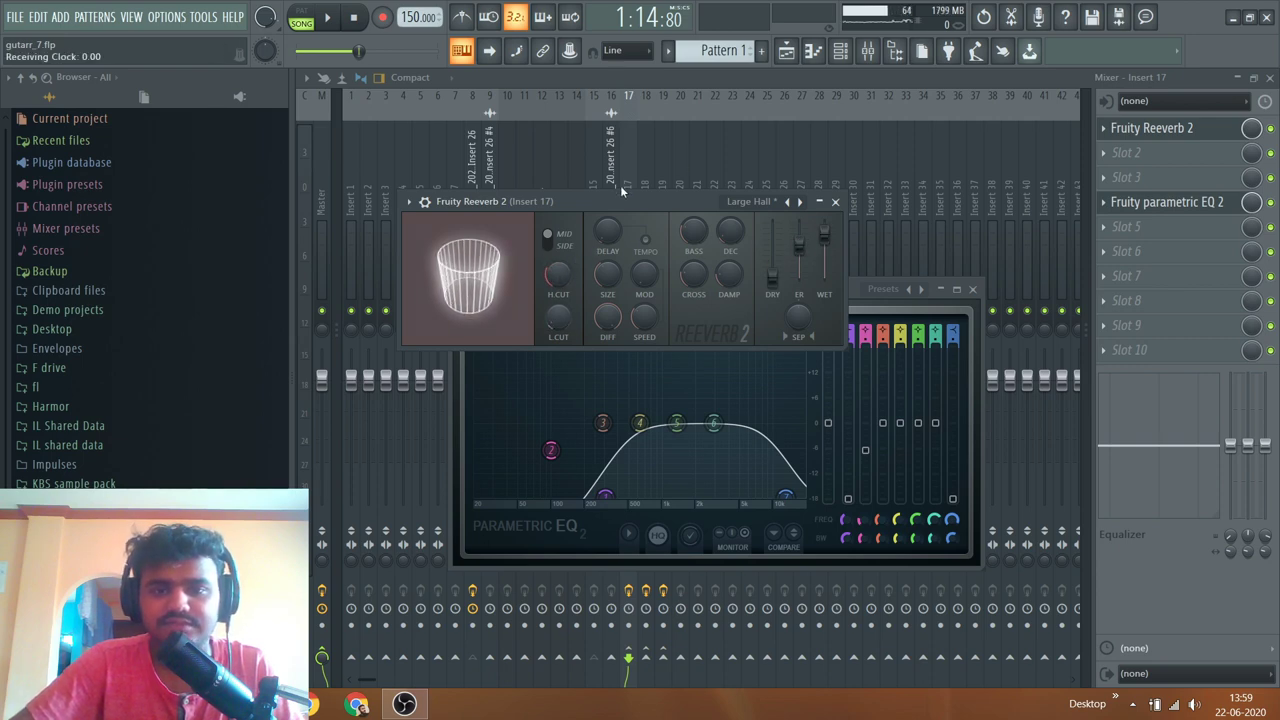
pyautogui.moveTo(628, 201); pyautogui.dragTo(707, 250)
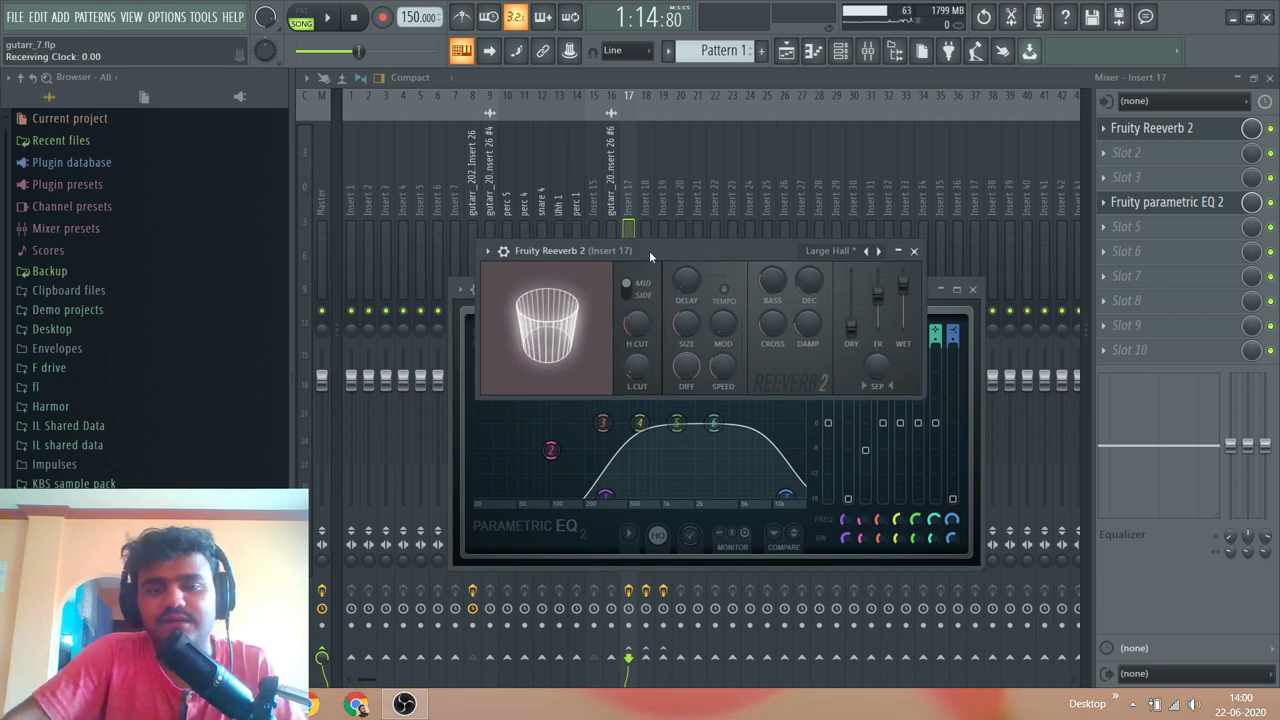
pyautogui.moveTo(711, 256); pyautogui.dragTo(656, 301)
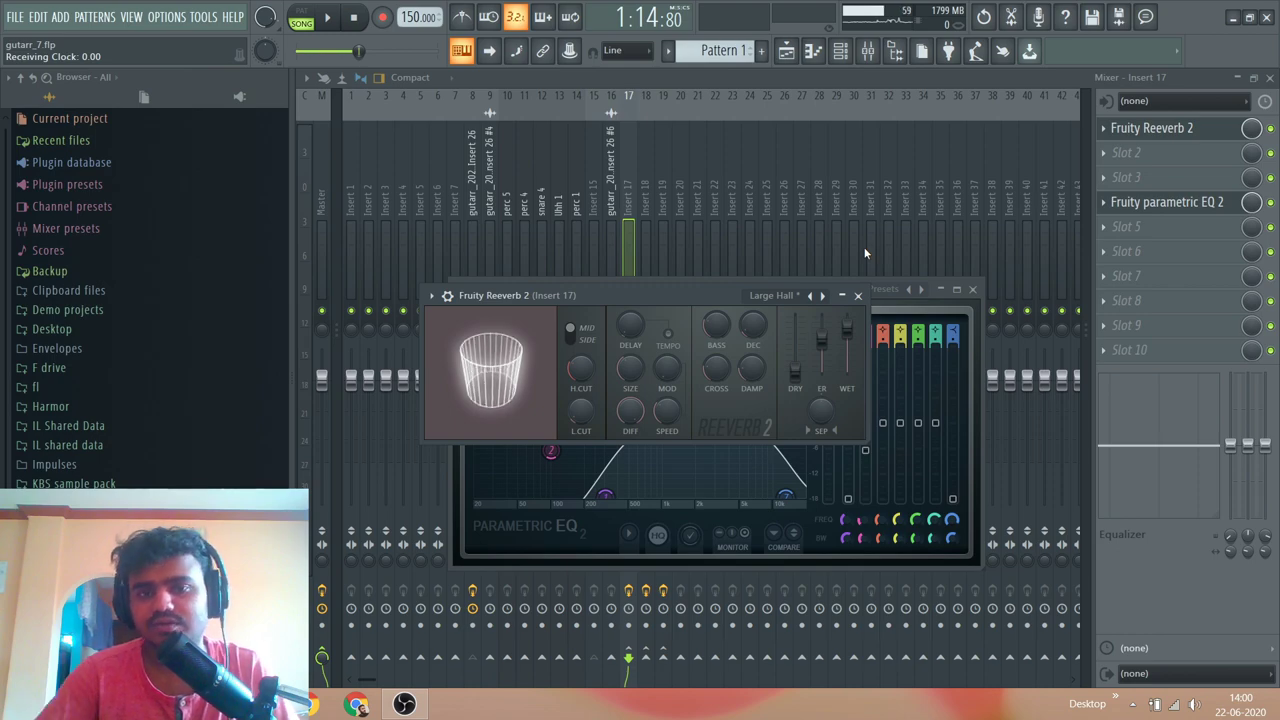
pyautogui.click(420, 710)
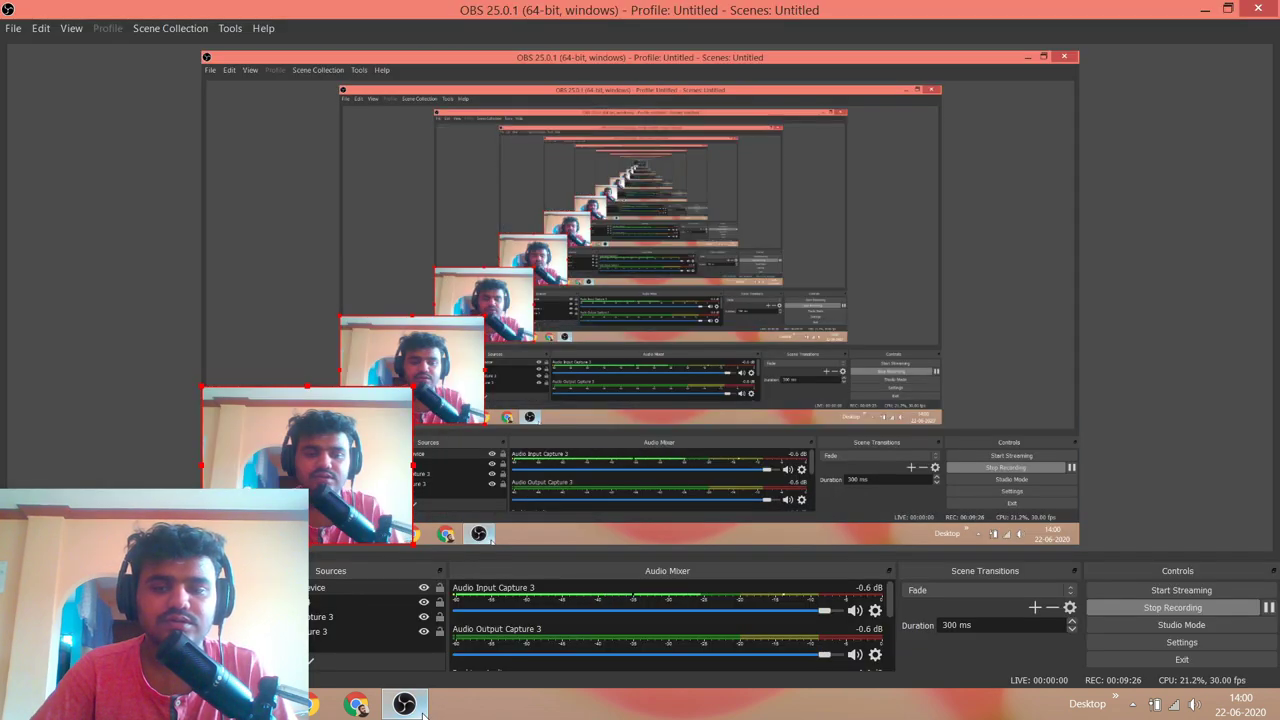
pyautogui.click(422, 712)
# - Open Fruity Delay 3 on Insert 18 and lower its wet output level
pyautogui.click(645, 207)
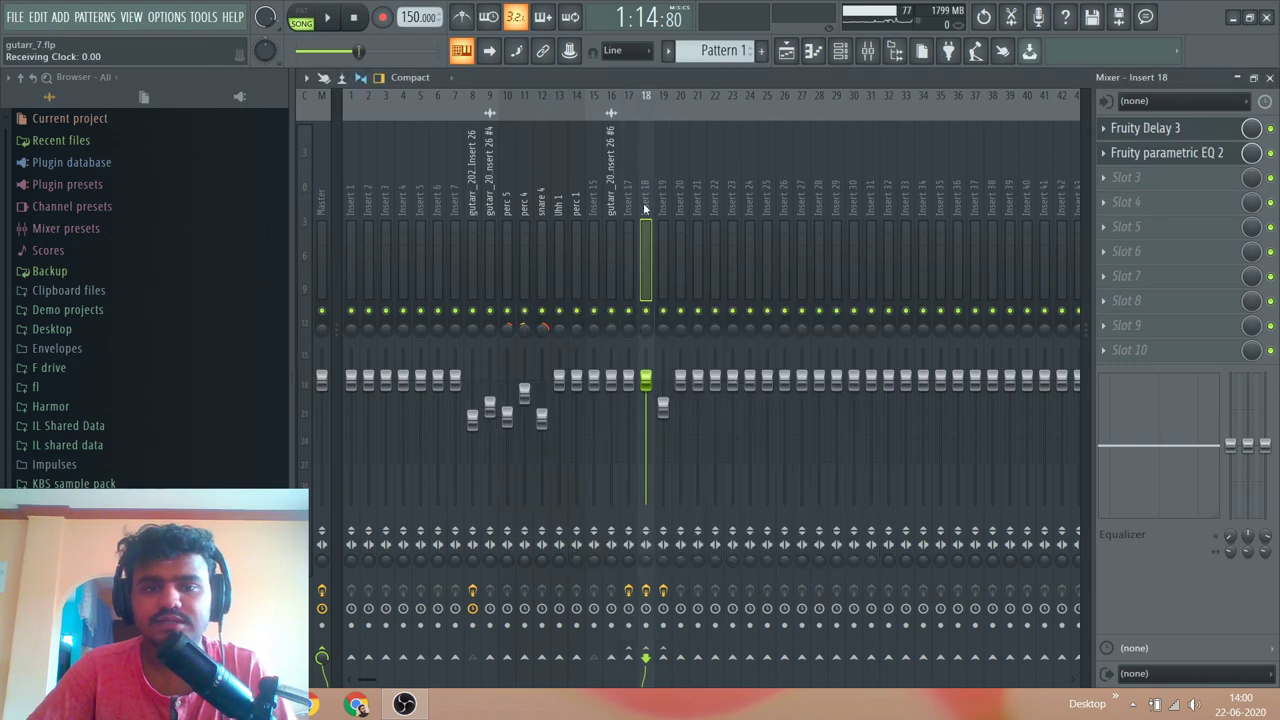
pyautogui.click(1183, 150)
pyautogui.click(1180, 128)
pyautogui.moveTo(822, 264); pyautogui.dragTo(792, 174)
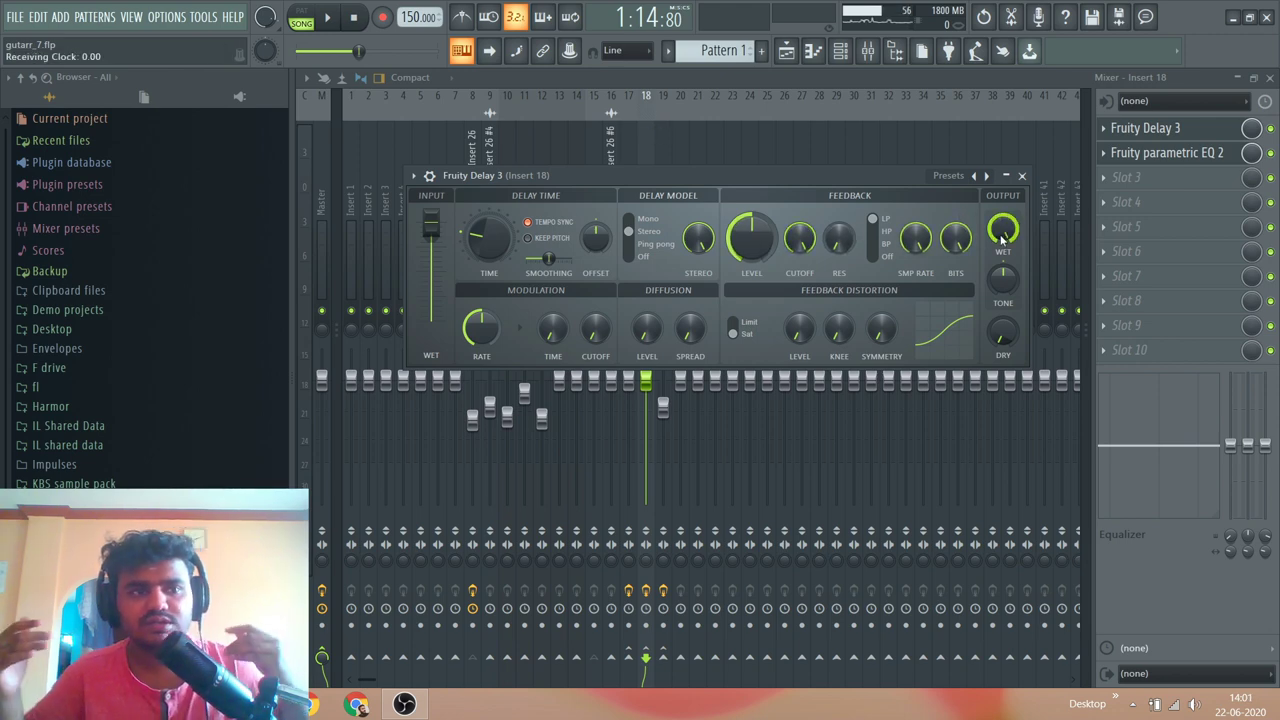
pyautogui.moveTo(1003, 238); pyautogui.dragTo(1003, 248)
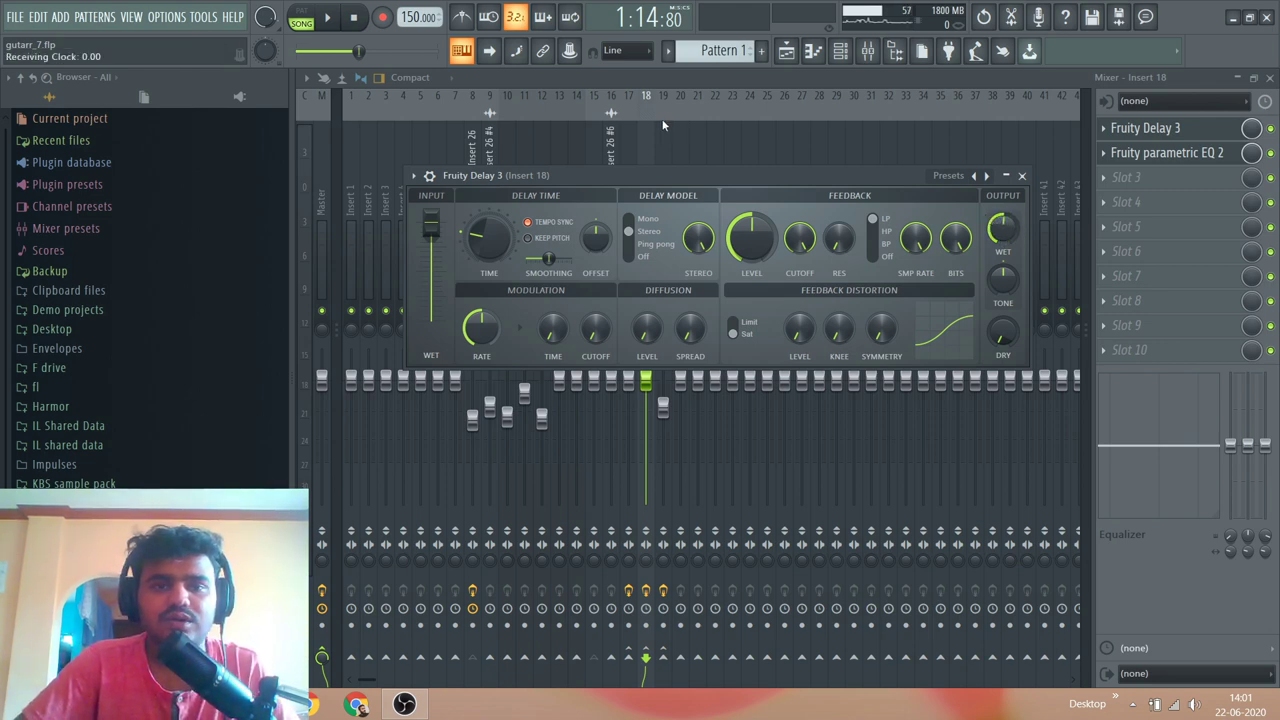
# - Examine the Fruity Flanger and Fruity parametric EQ 2 settings on Insert 19
pyautogui.click(662, 125)
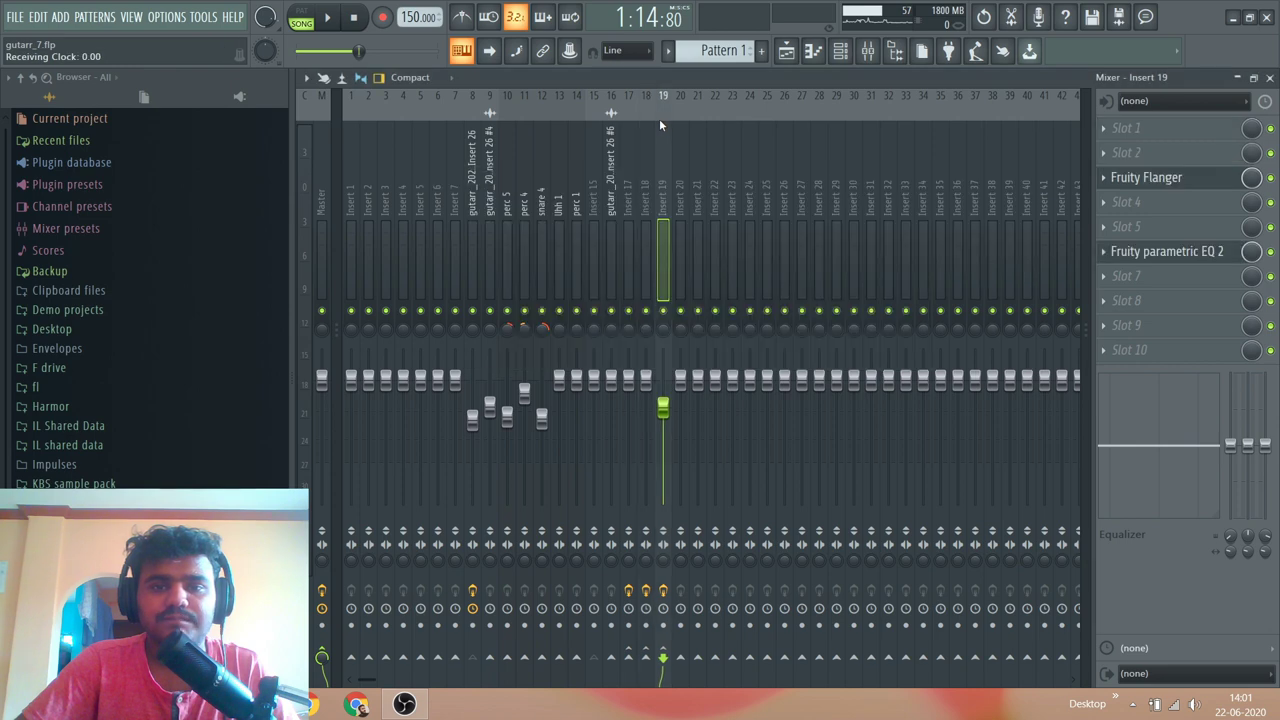
pyautogui.click(1190, 187)
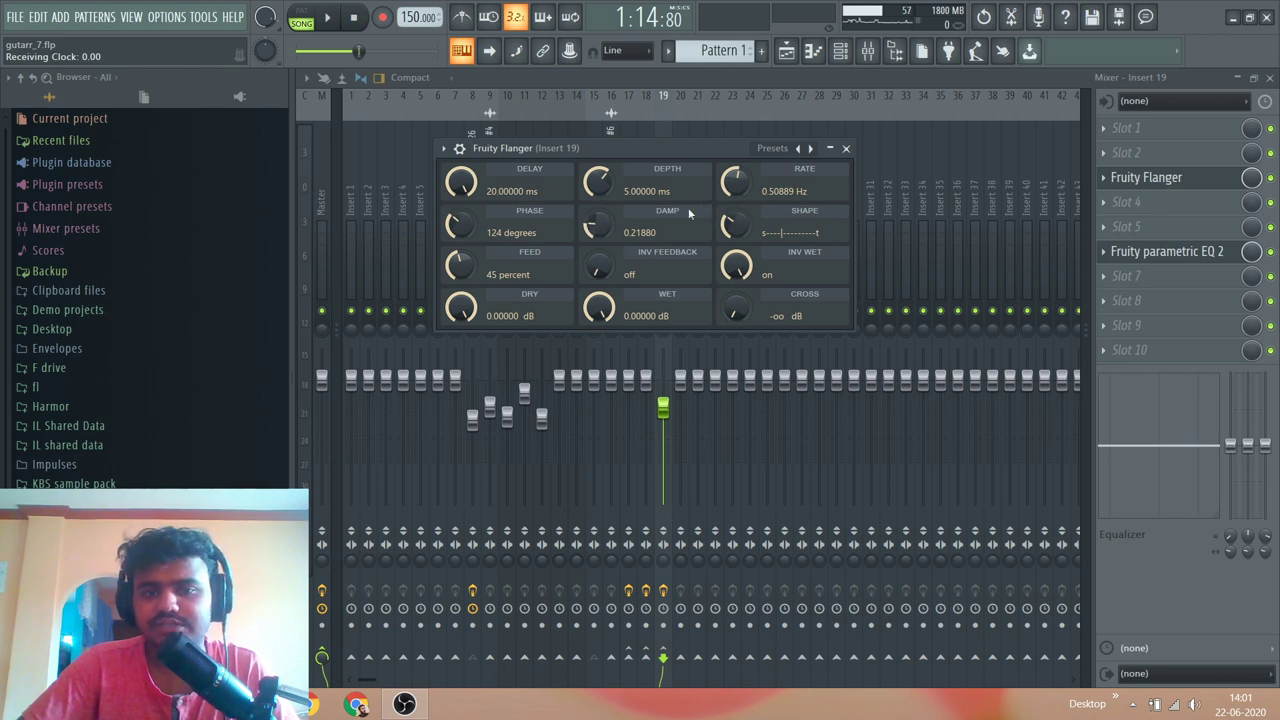
pyautogui.moveTo(695, 157); pyautogui.dragTo(803, 183)
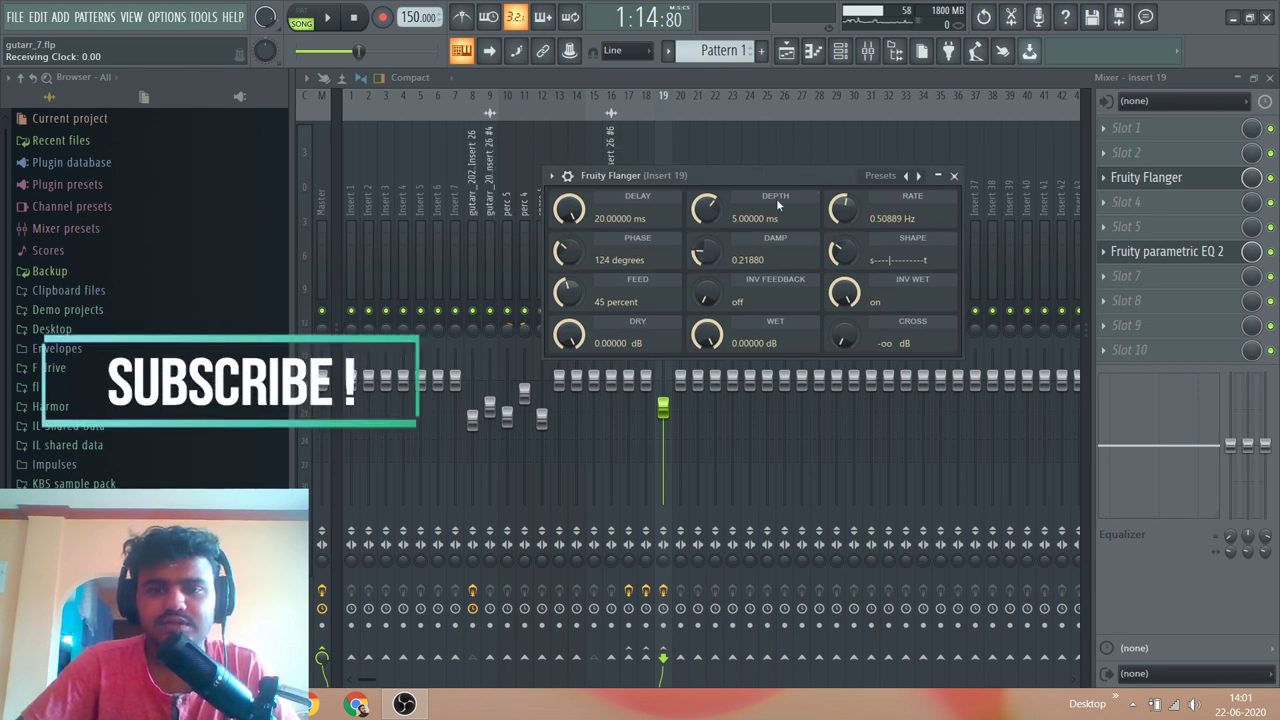
pyautogui.click(674, 150)
pyautogui.click(663, 150)
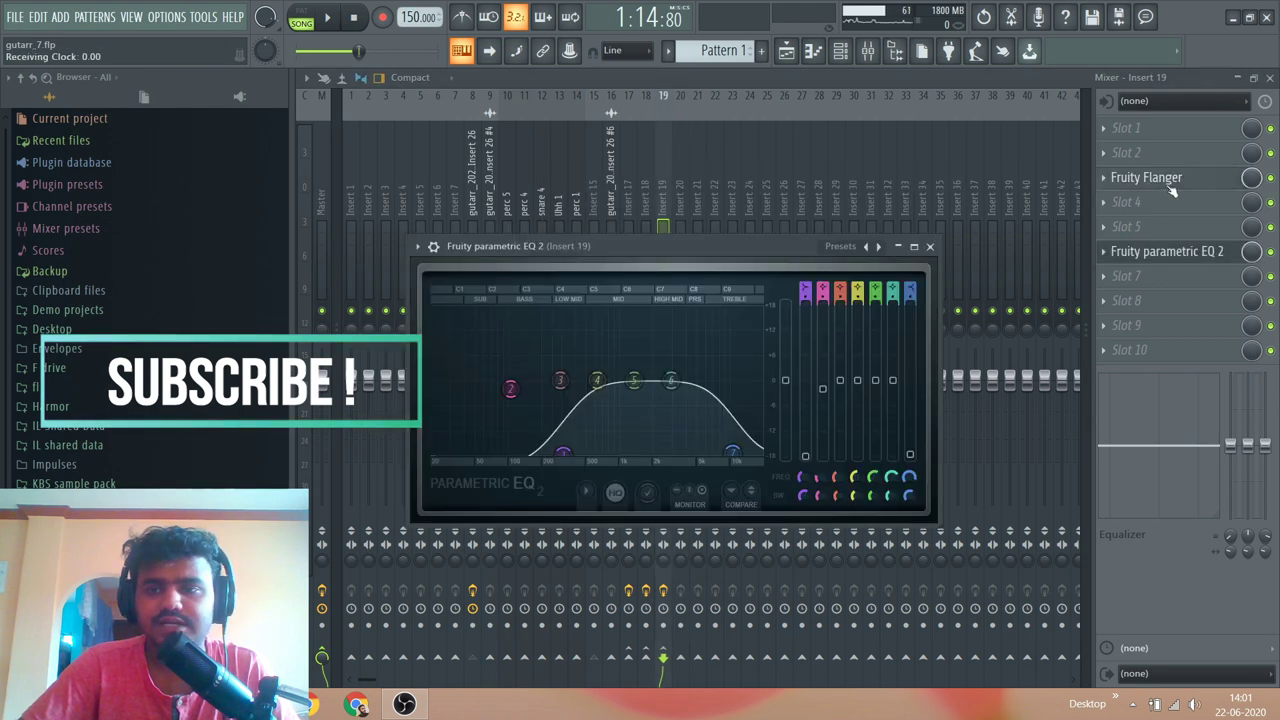
pyautogui.click(1160, 180)
# - Look through the effect slots of inserts 18, 17 and 16, ending on the vocal's insert 8
pyautogui.click(647, 146)
pyautogui.click(627, 150)
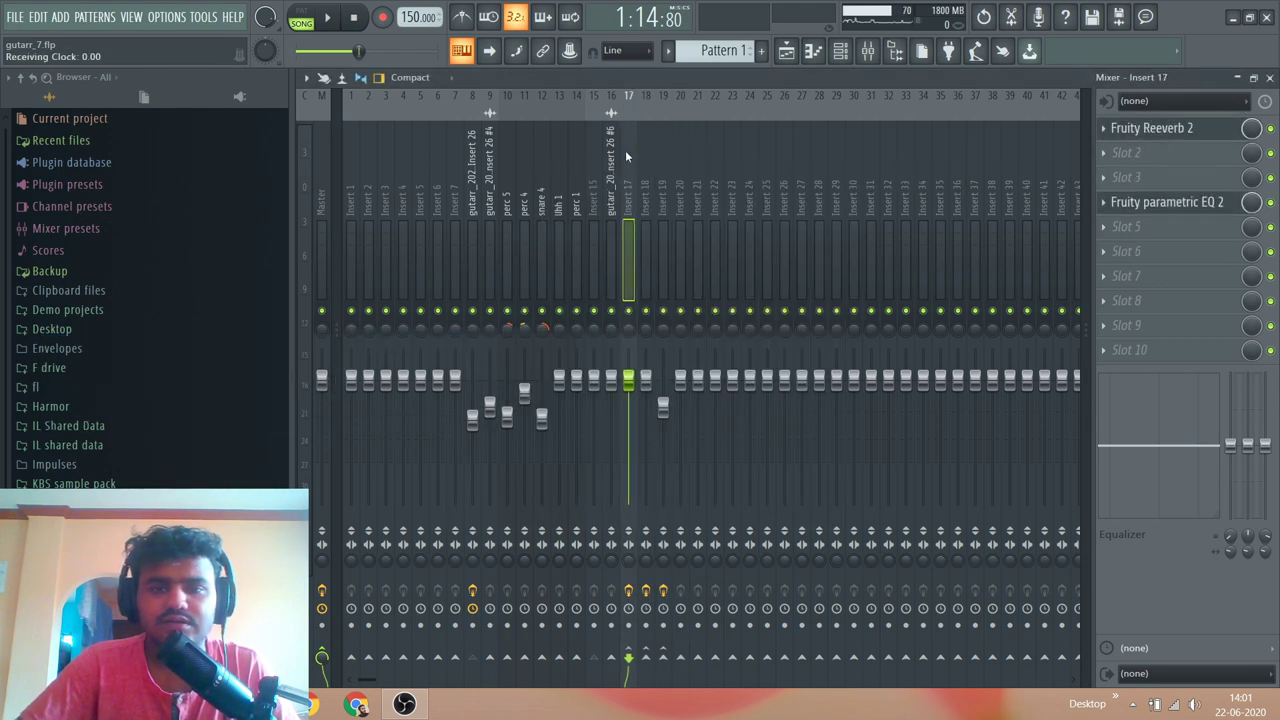
pyautogui.click(614, 151)
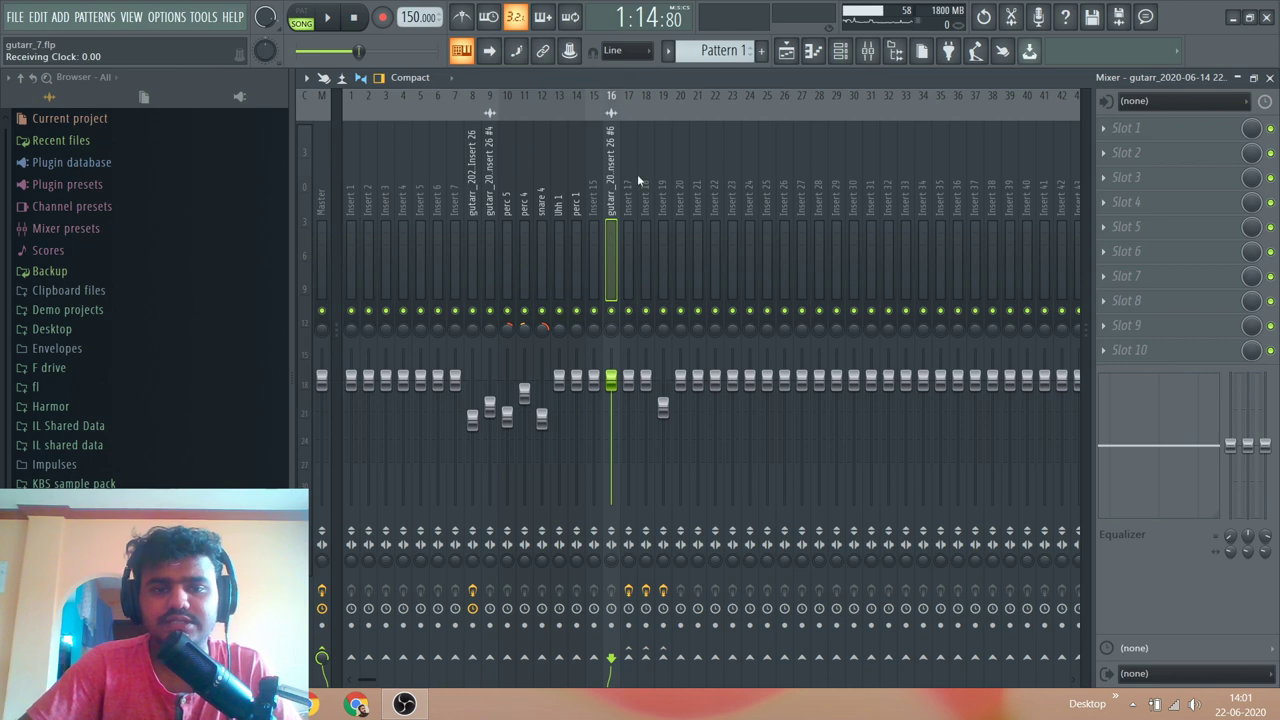
pyautogui.click(473, 208)
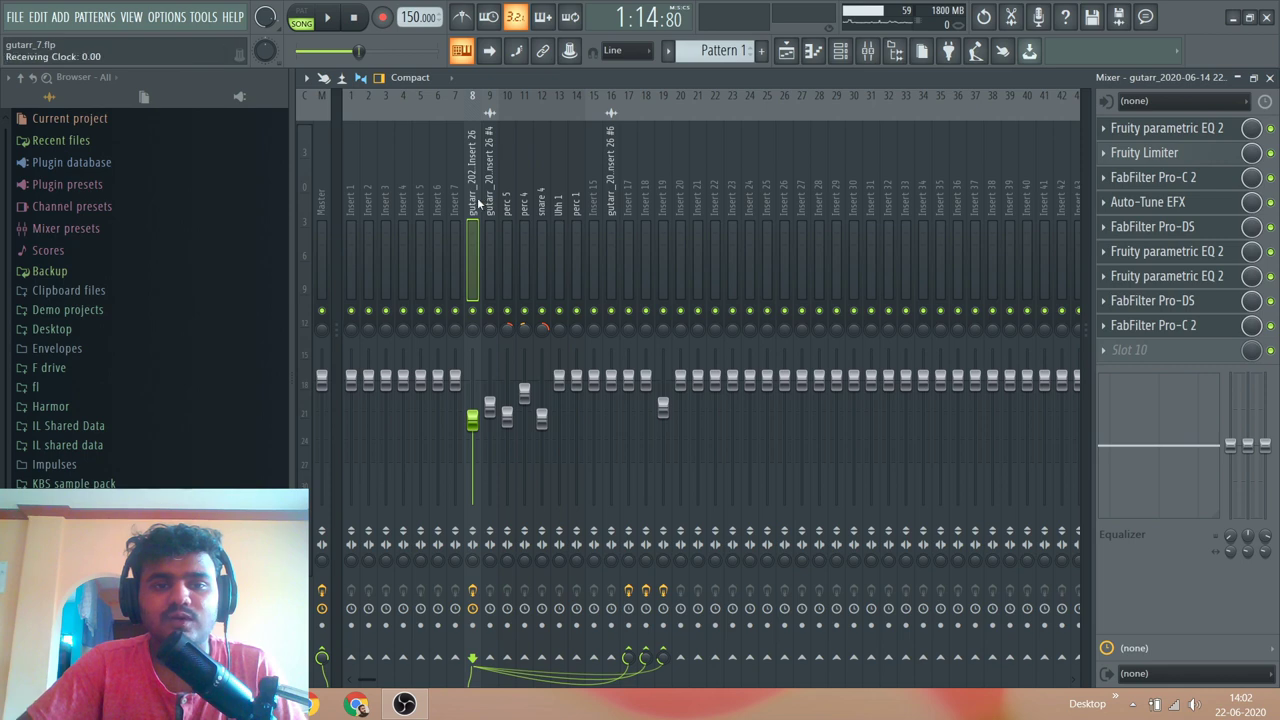
# - Solo Track 9 with the consolidated Pattern 2 audio in the playlist, and return to the mixer
pyautogui.click(786, 51)
pyautogui.scroll(-3, 870, 370)
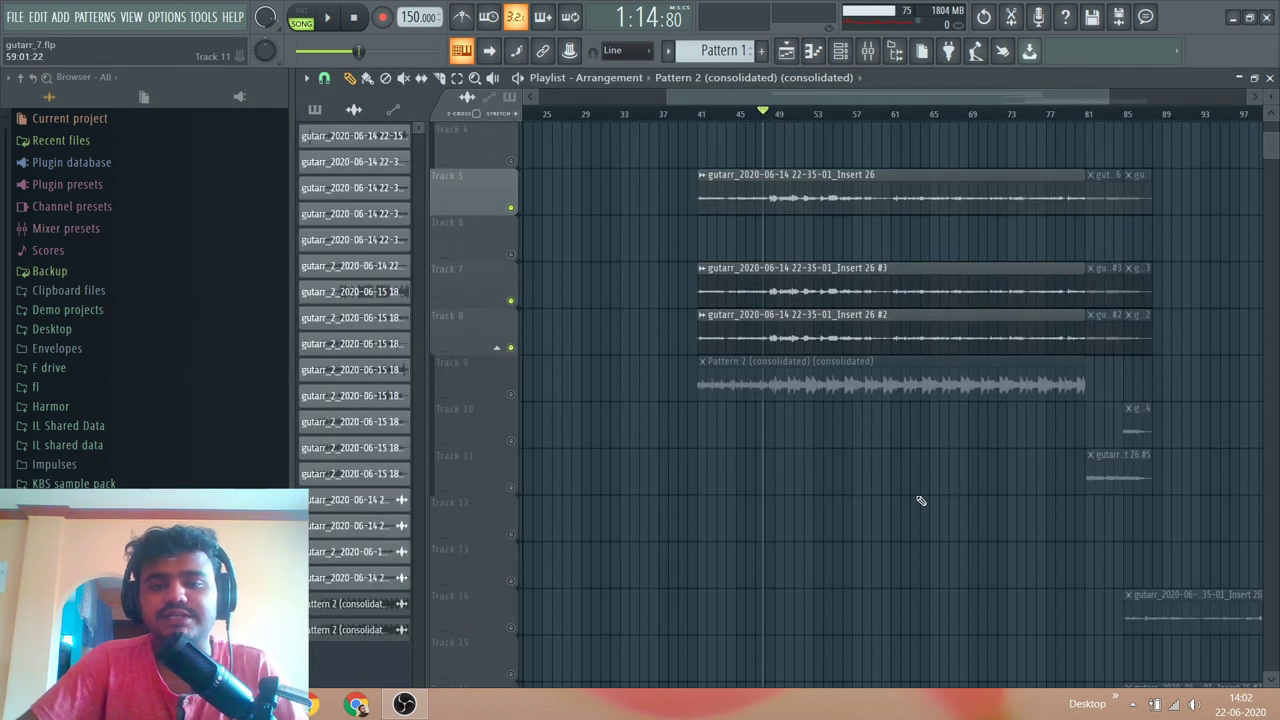
pyautogui.rightClick(501, 393)
pyautogui.click(477, 392)
pyautogui.rightClick(511, 394)
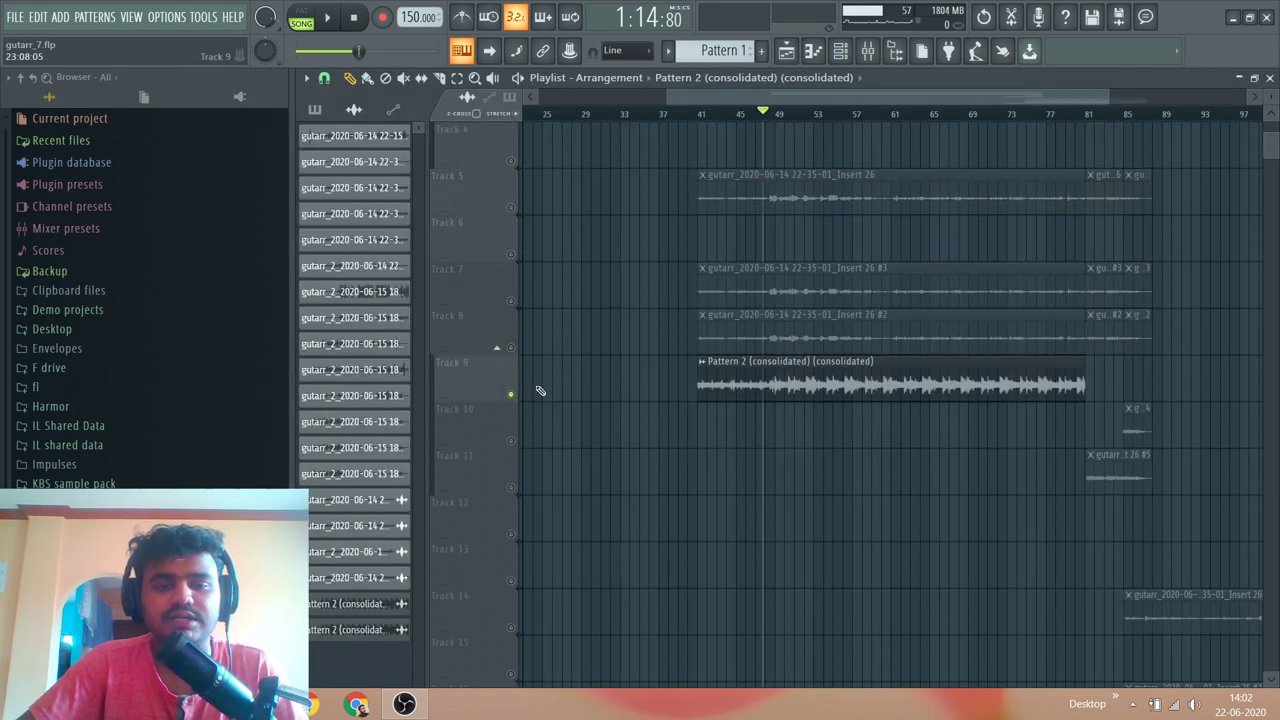
pyautogui.scroll(3, 912, 230)
pyautogui.click(868, 52)
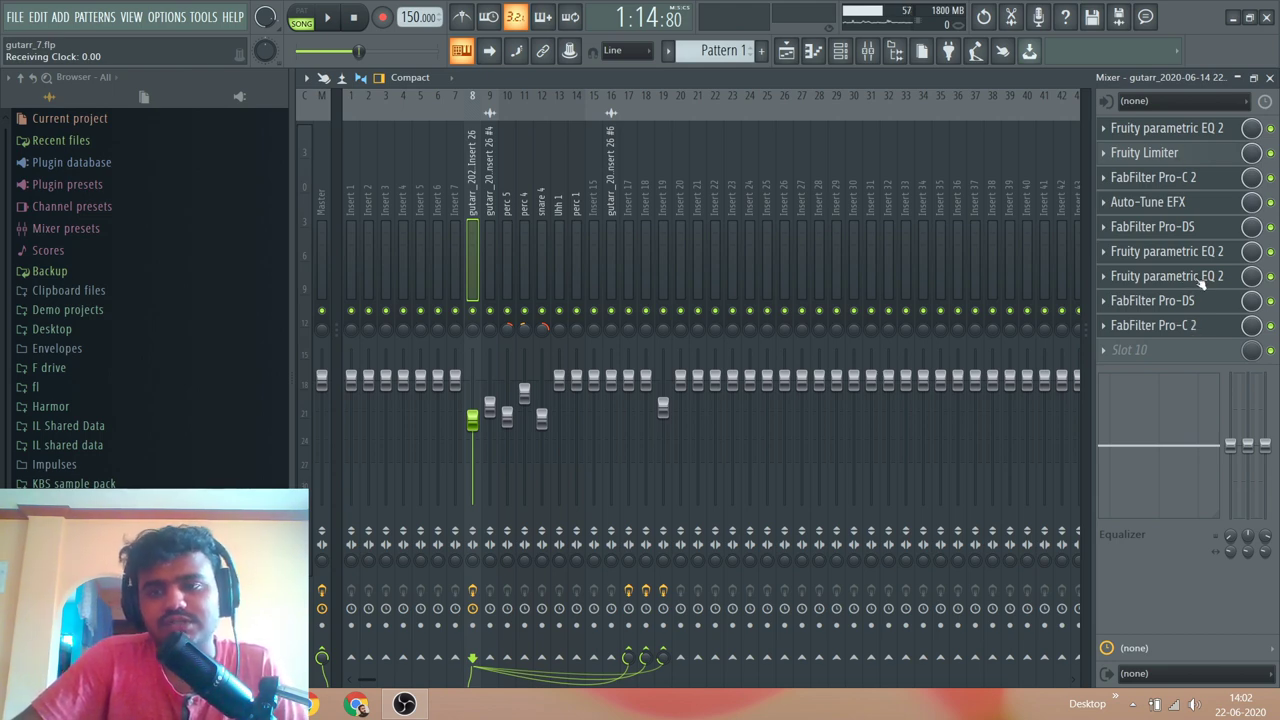
# - Add Maximus to Slot 10 of the vocal's insert 8
pyautogui.click(1138, 352)
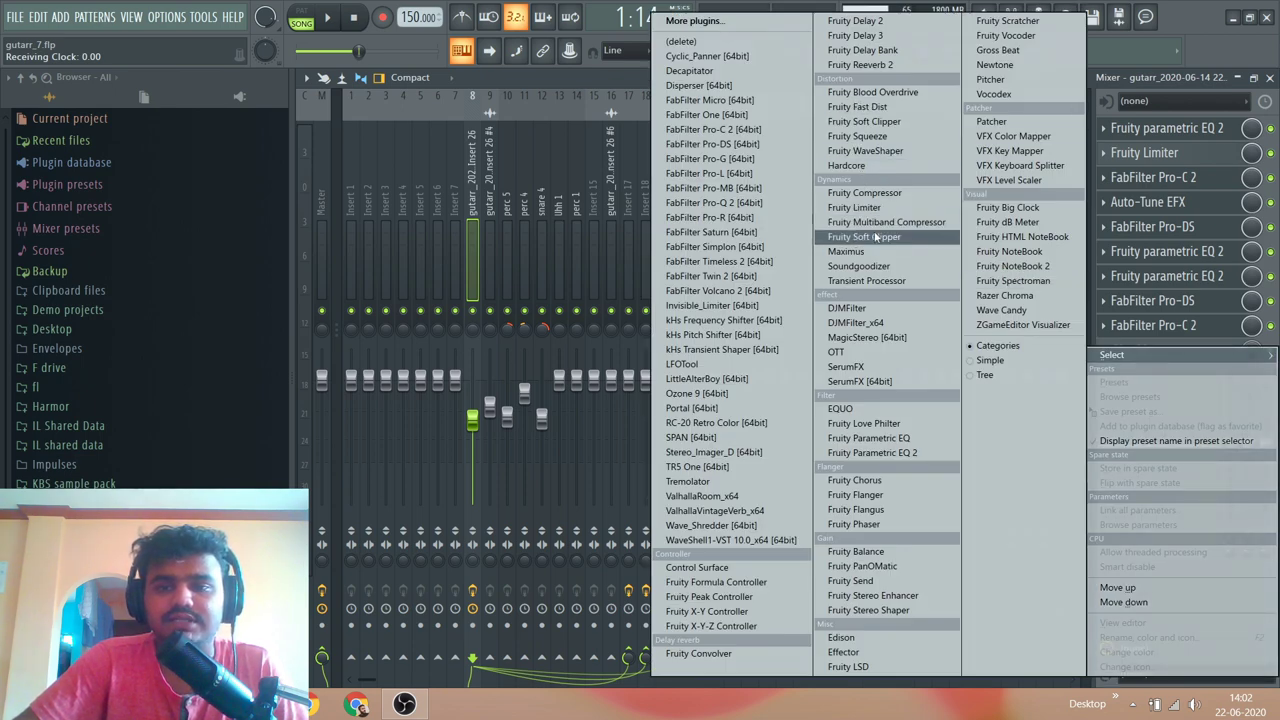
pyautogui.click(846, 251)
pyautogui.moveTo(634, 204); pyautogui.dragTo(644, 164)
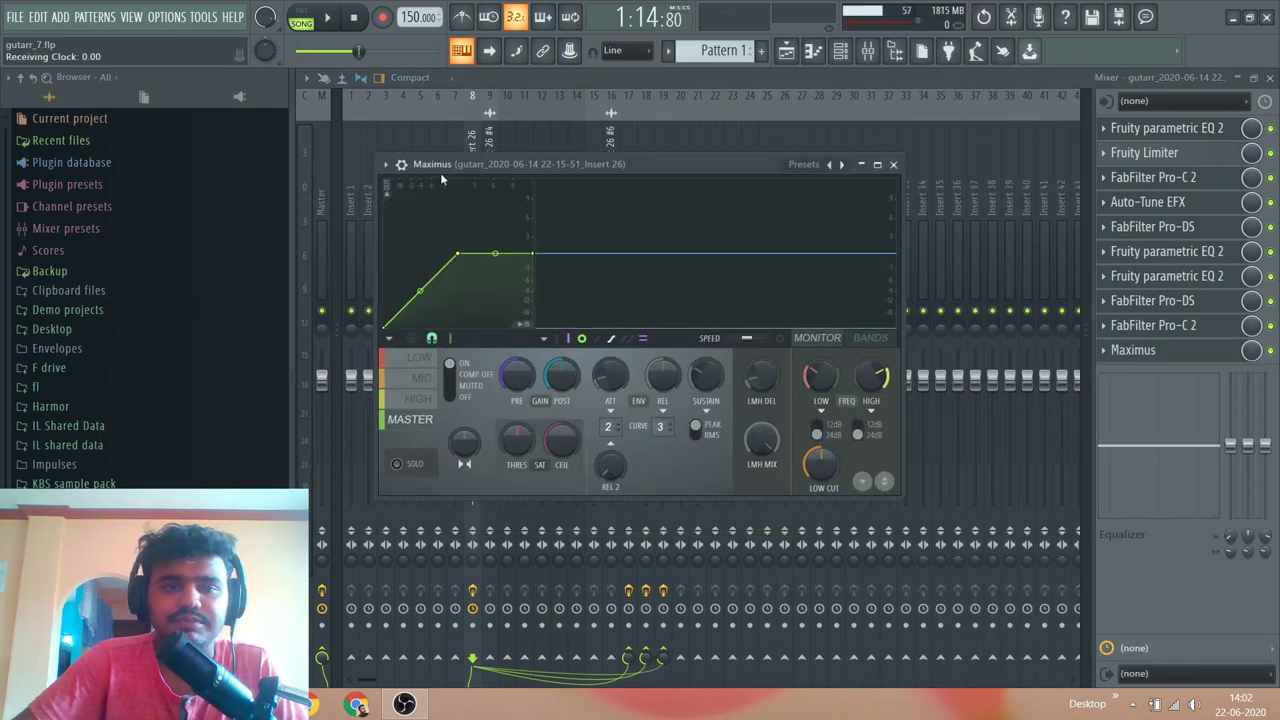
# - Load the De-esser narrow-band preset in Maximus
pyautogui.click(385, 164)
pyautogui.click(385, 164)
pyautogui.click(385, 164)
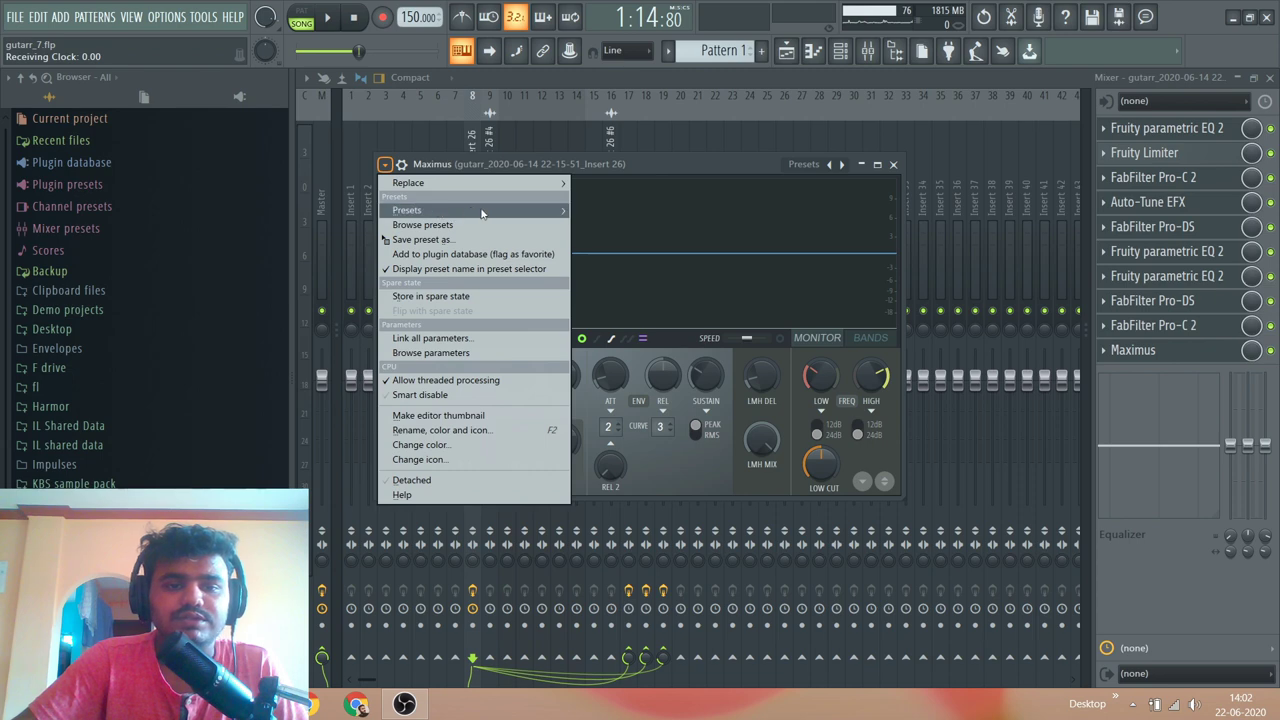
pyautogui.moveTo(482, 212)
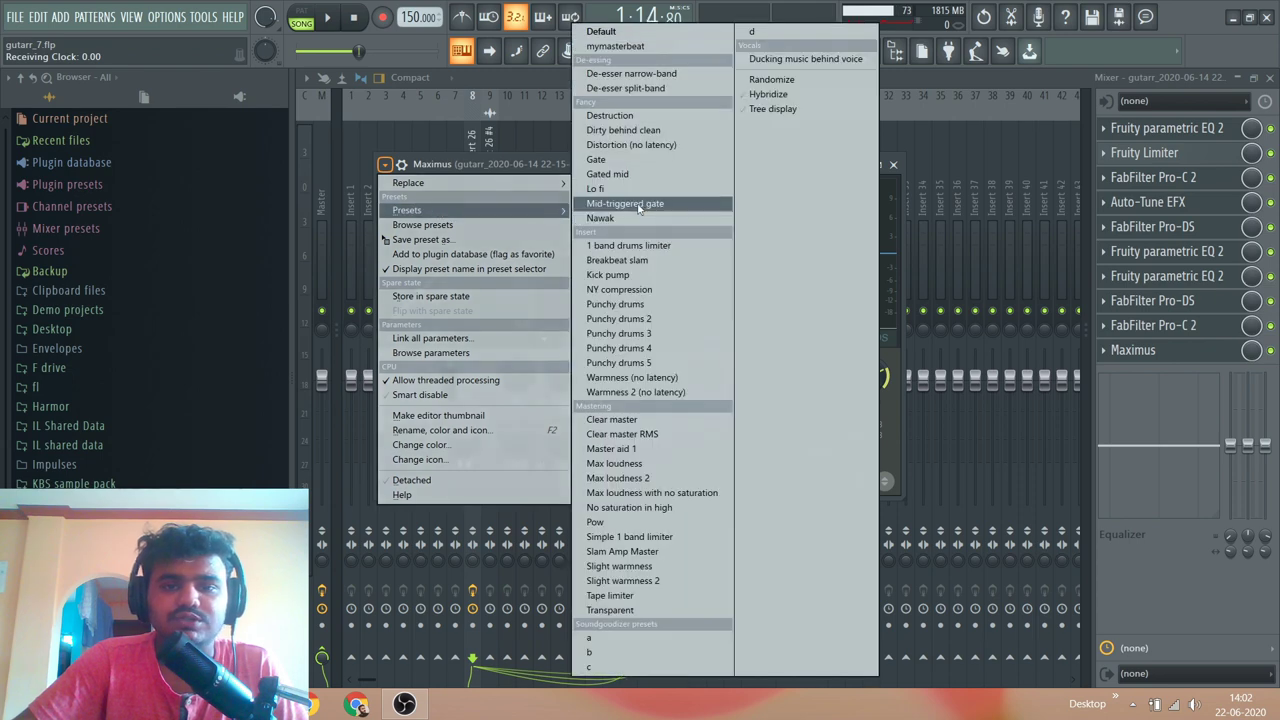
pyautogui.click(676, 74)
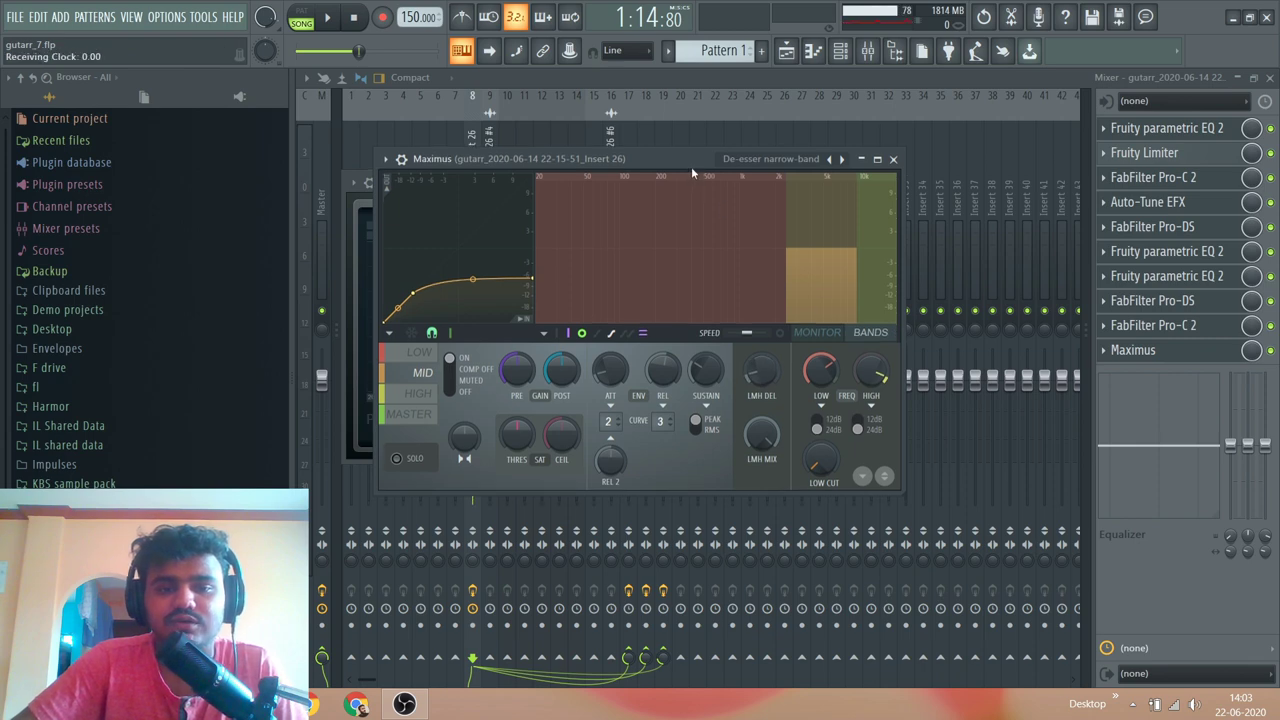
pyautogui.moveTo(691, 166); pyautogui.dragTo(720, 131)
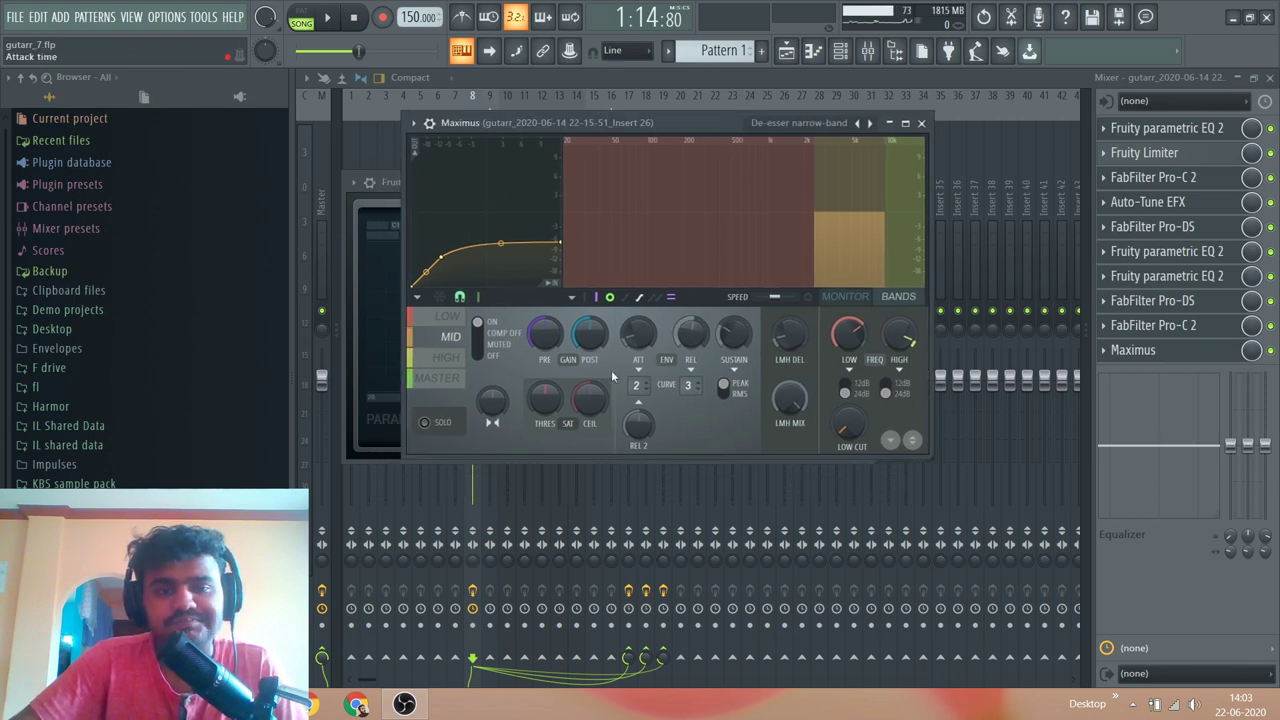
# - Show the master band in Maximus, close the plugin and disable it in Slot 10 of the vocal's insert
pyautogui.click(437, 377)
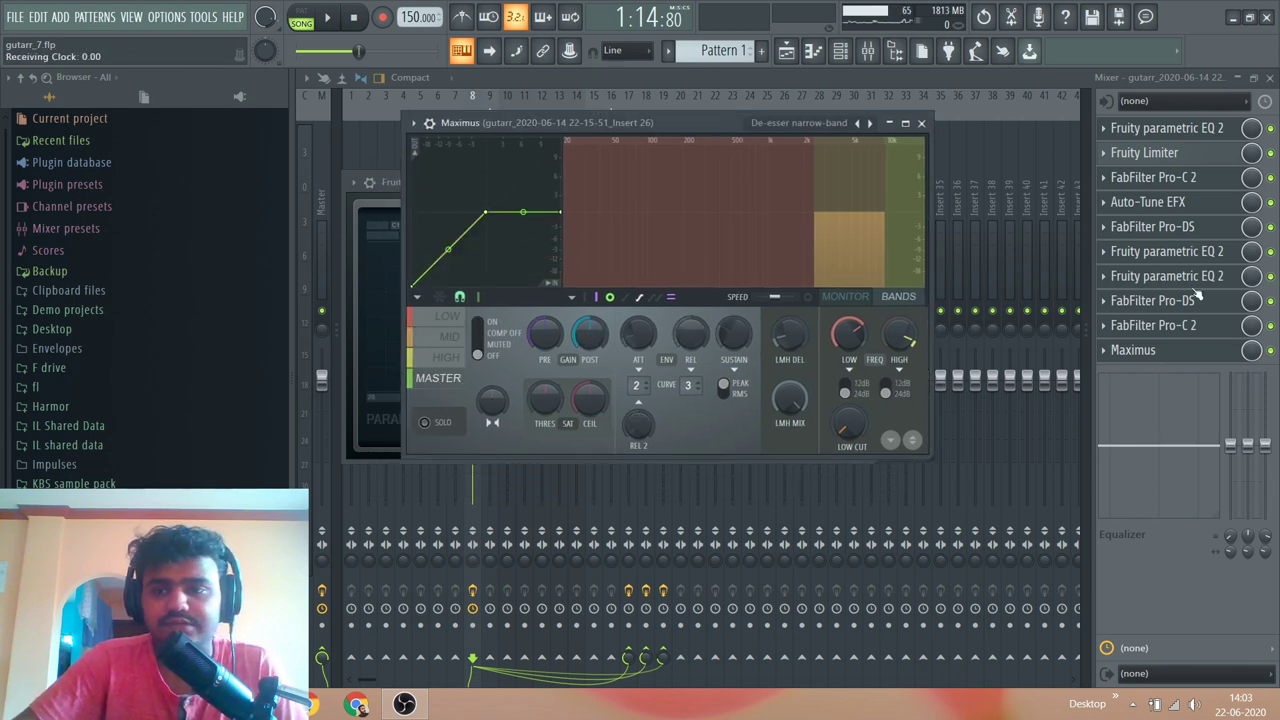
pyautogui.click(1021, 86)
pyautogui.click(1271, 350)
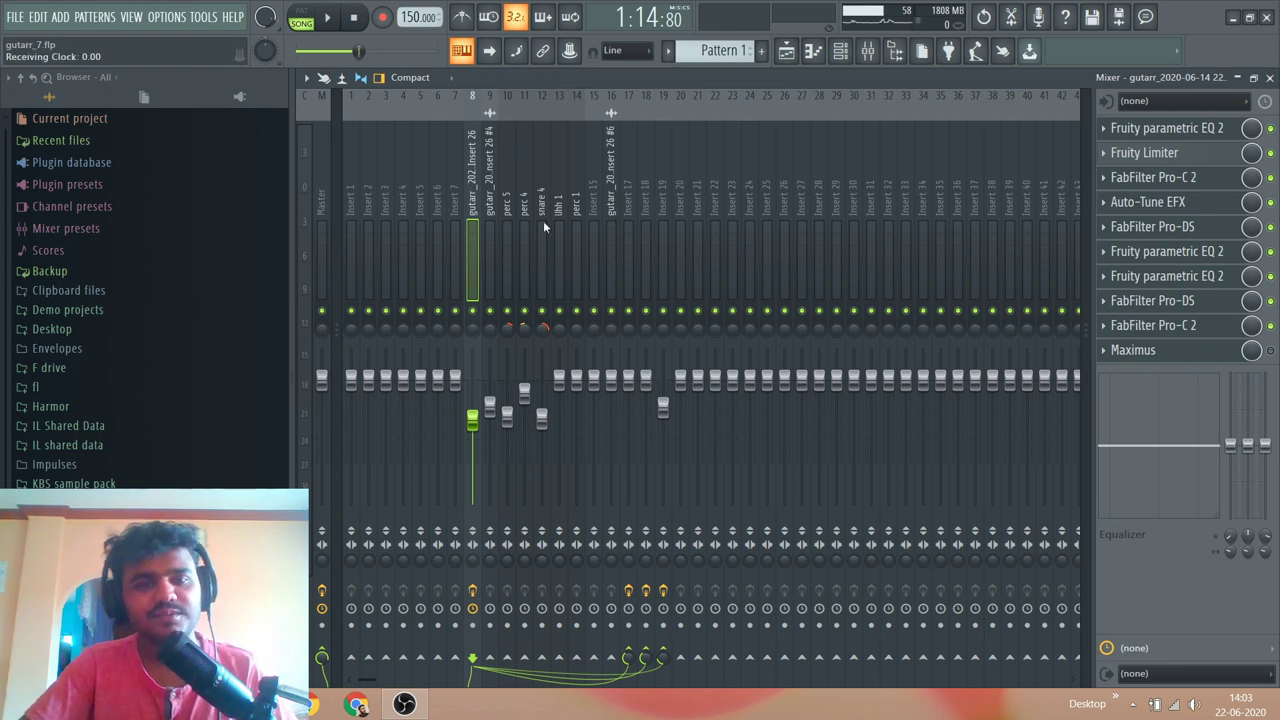
# - Compare the effect slots of inserts 9 and 8, and check the playlist arrangement before returning to the mixer
pyautogui.click(450, 205)
pyautogui.click(490, 200)
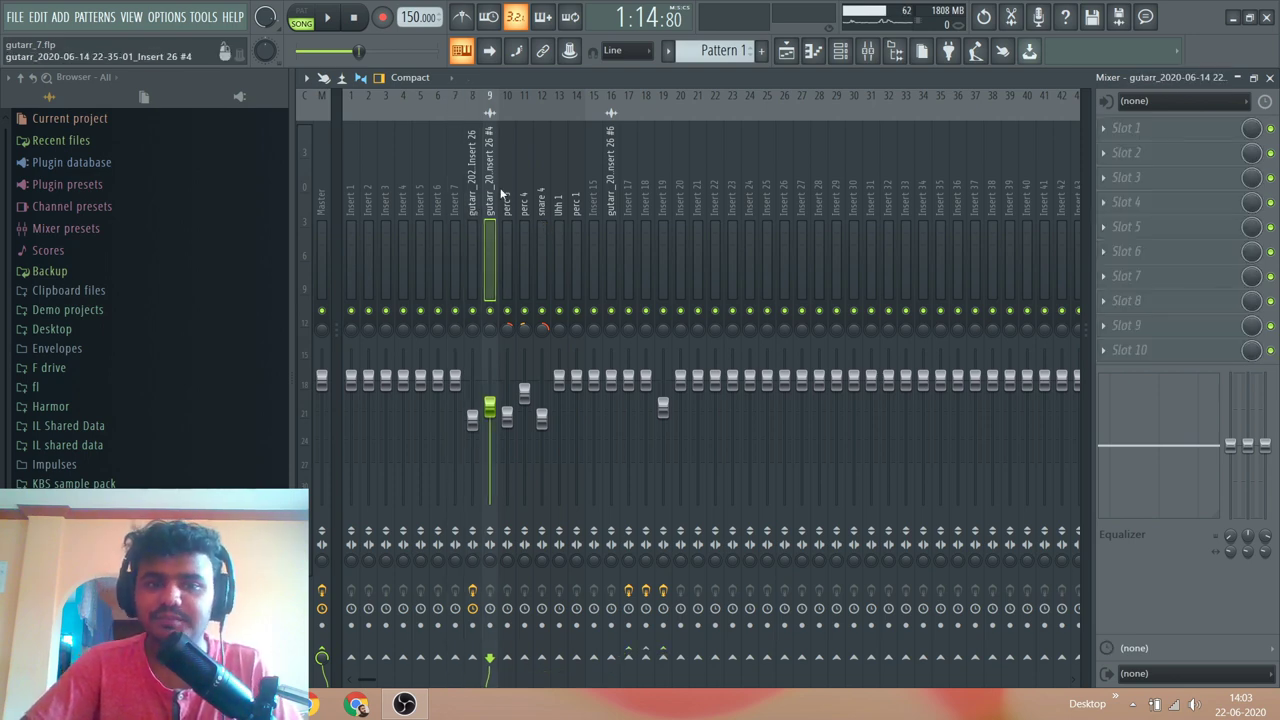
pyautogui.click(472, 180)
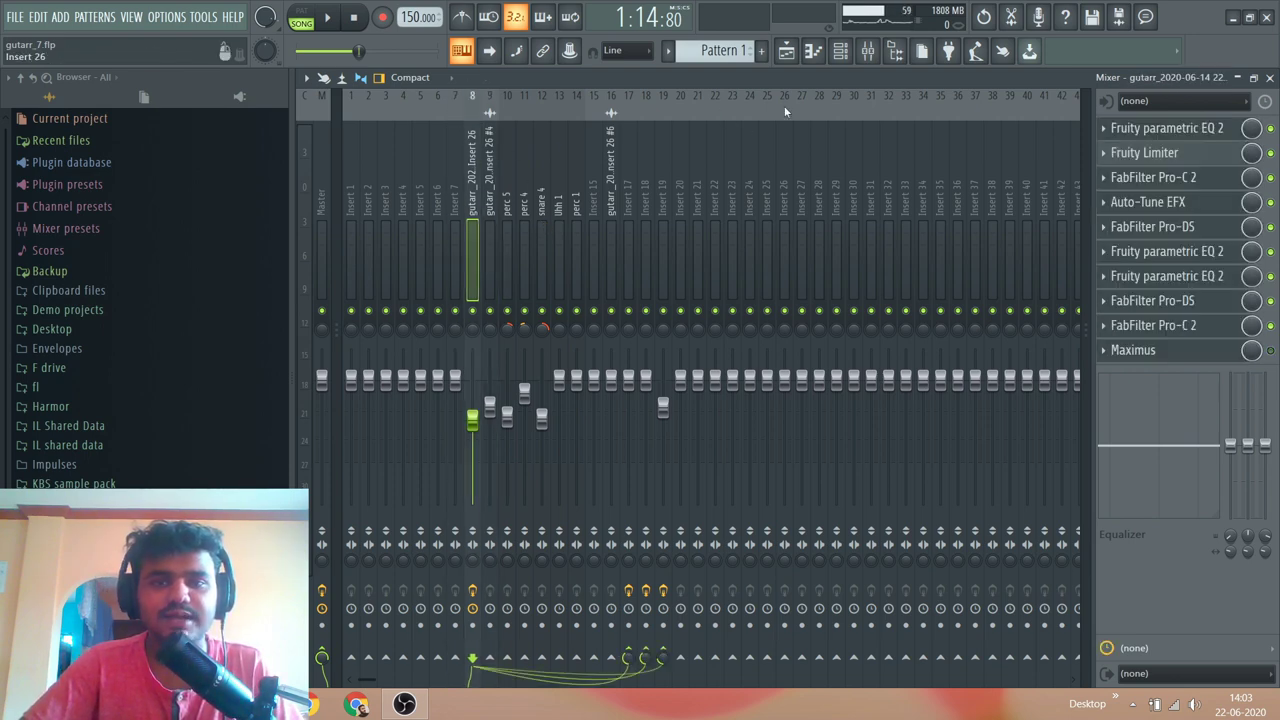
pyautogui.click(786, 51)
pyautogui.scroll(-3, 1054, 209)
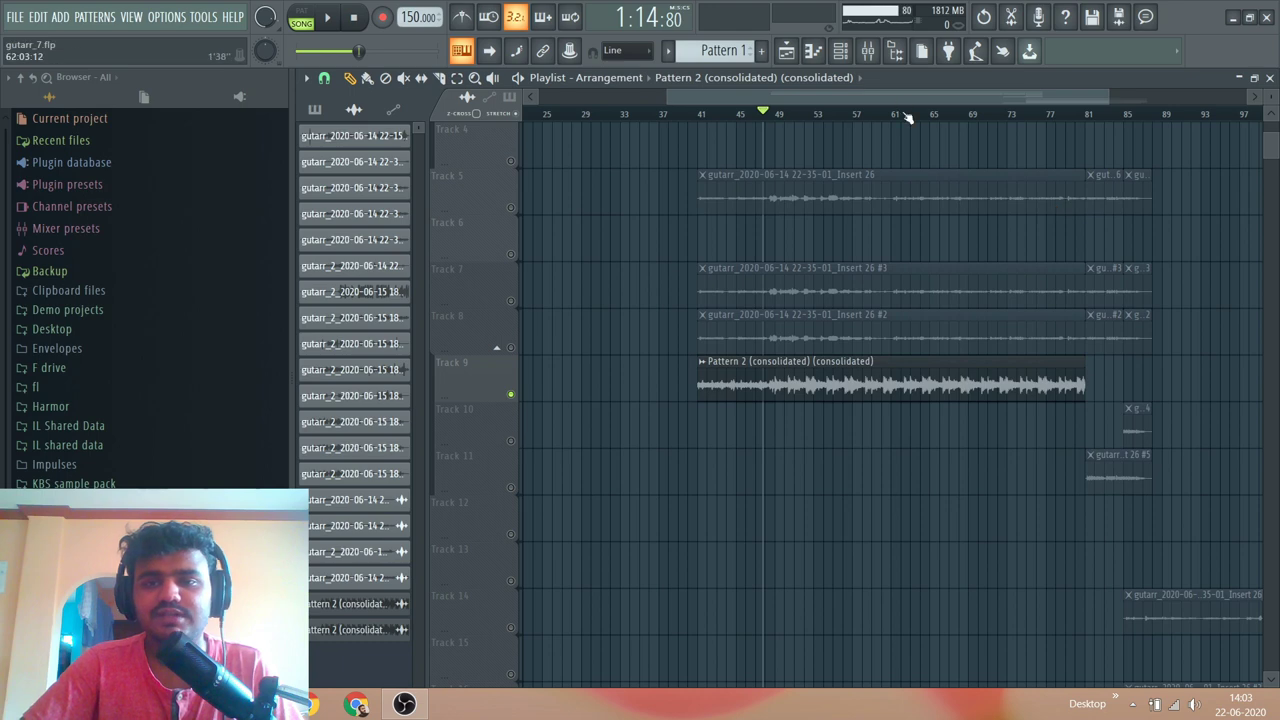
pyautogui.press('F9')
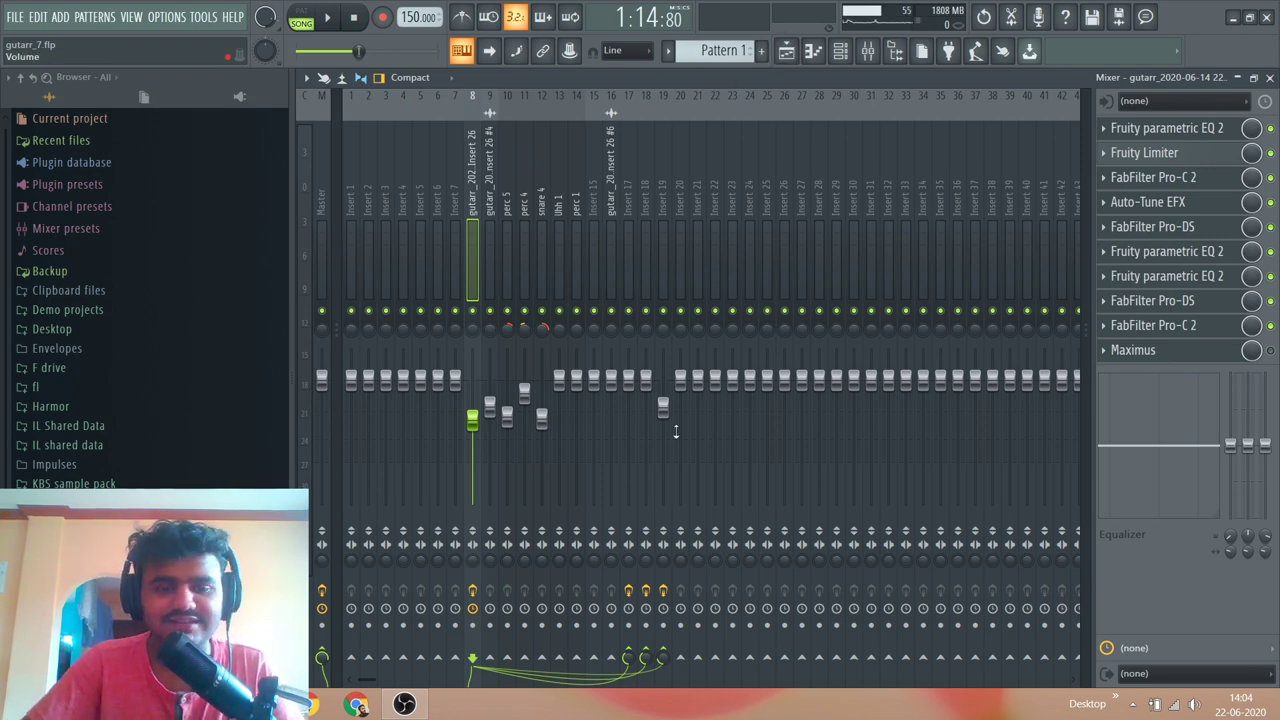
pyautogui.click(410, 697)
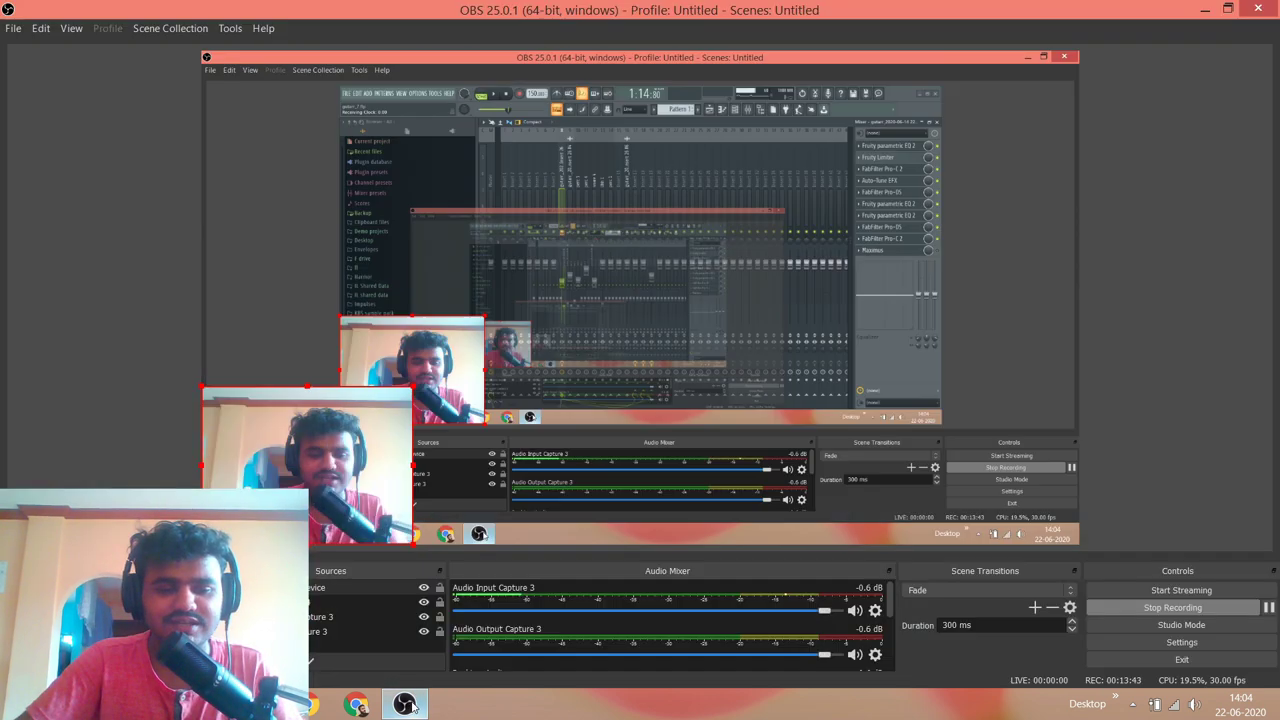